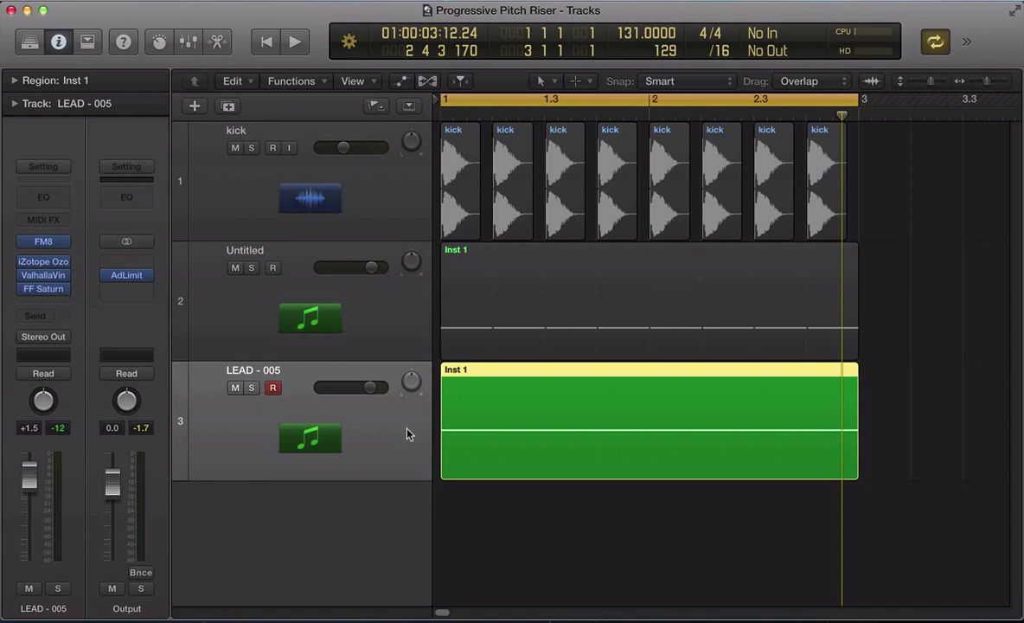
Step: Select the kick and Untitled track regions and play them briefly without the lead region
{"action": "left_click", "coordinate": [48, 243]}
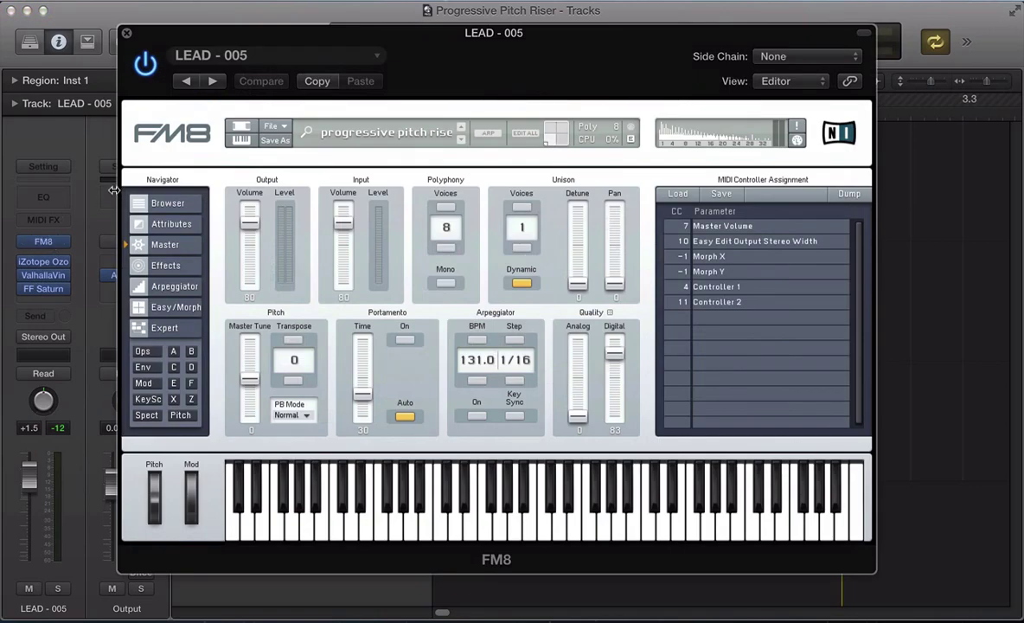
{"action": "key", "text": "super+w"}
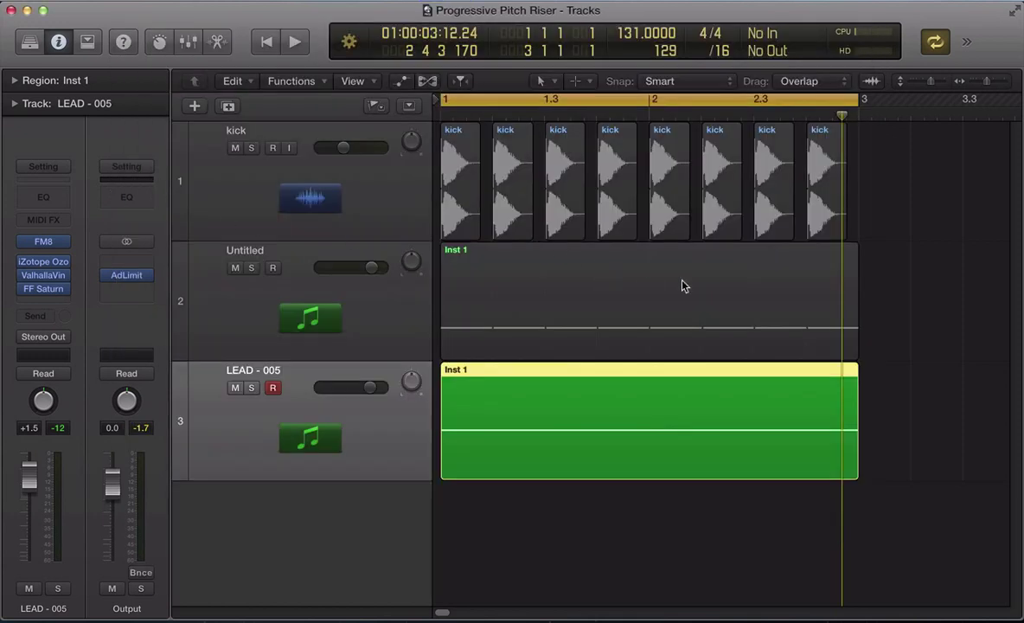
{"action": "left_click_drag", "start_coordinate": [879, 303], "coordinate": [461, 195]}
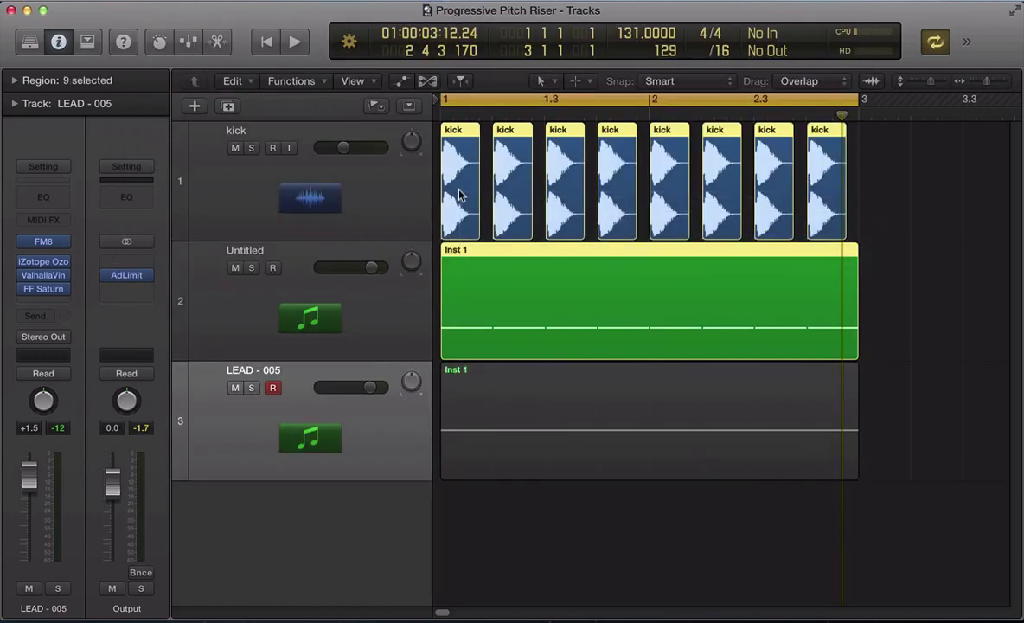
{"action": "key", "text": "space"}
{"action": "key", "text": "space"}
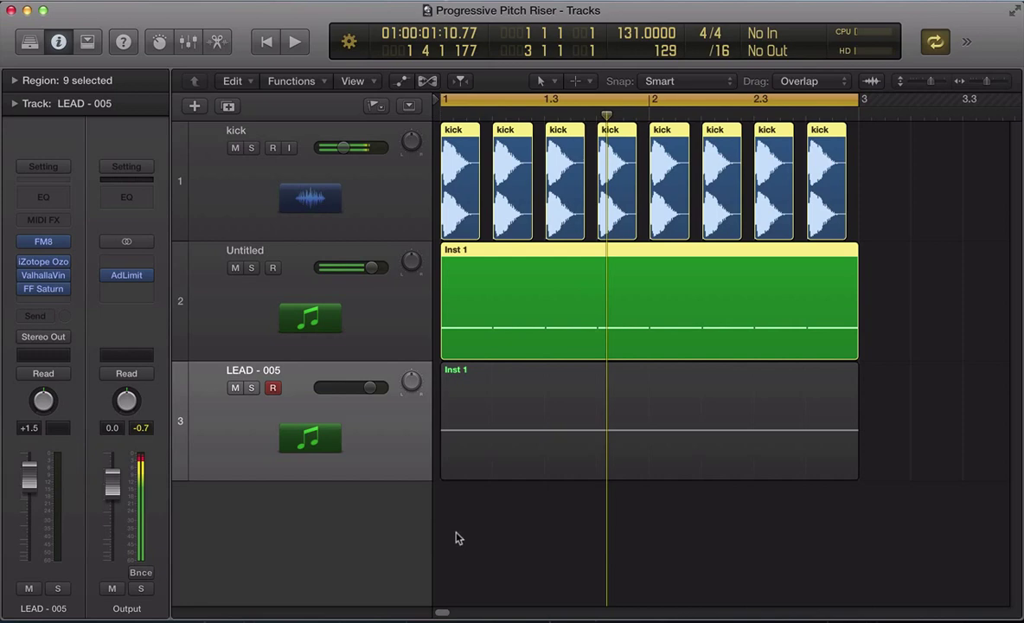
Step: Bypass the three effect plug-ins on the LEAD - 005 track and start a new sound in its FM8 instrument
{"action": "left_click", "coordinate": [501, 456]}
{"action": "mouse_move", "coordinate": [26, 294]}
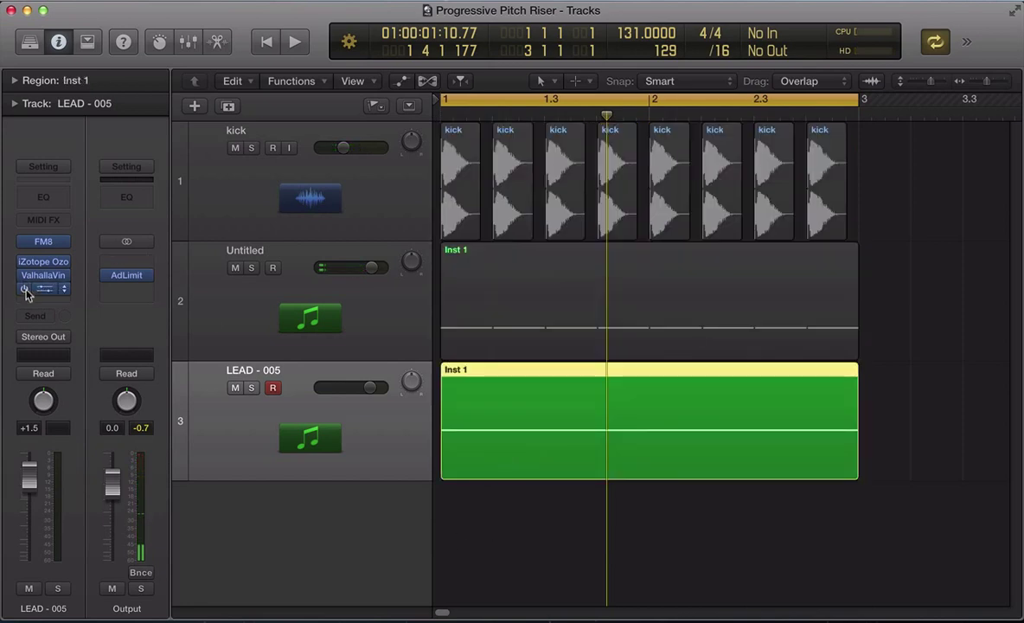
{"action": "left_click", "coordinate": [44, 246]}
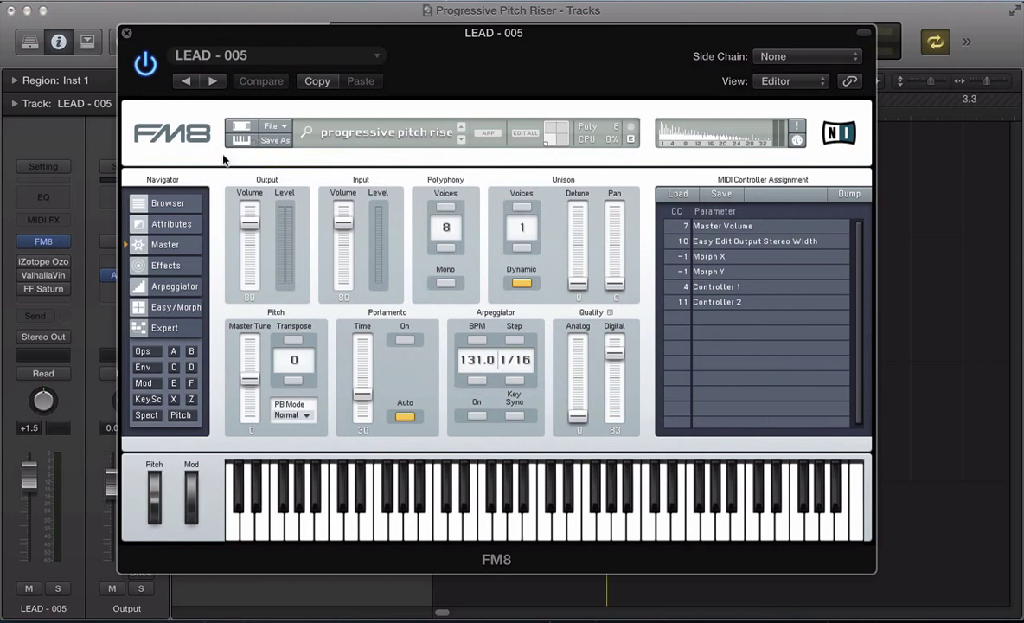
{"action": "left_click", "coordinate": [271, 126]}
{"action": "left_click", "coordinate": [275, 128]}
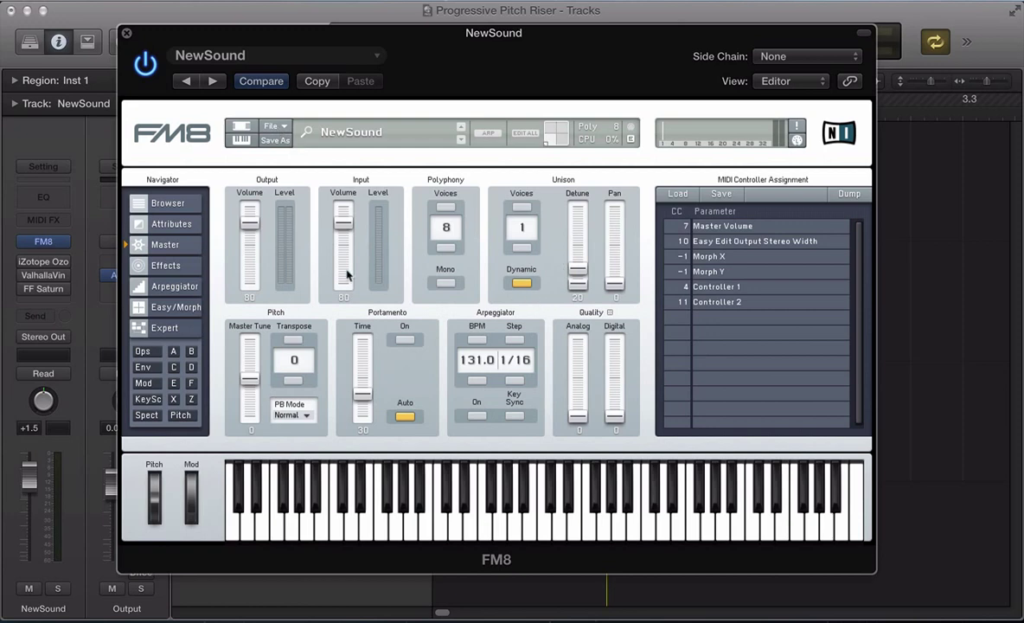
Step: Set operator F's waveform to Sawtooth with key sync enabled
{"action": "left_click", "coordinate": [143, 352]}
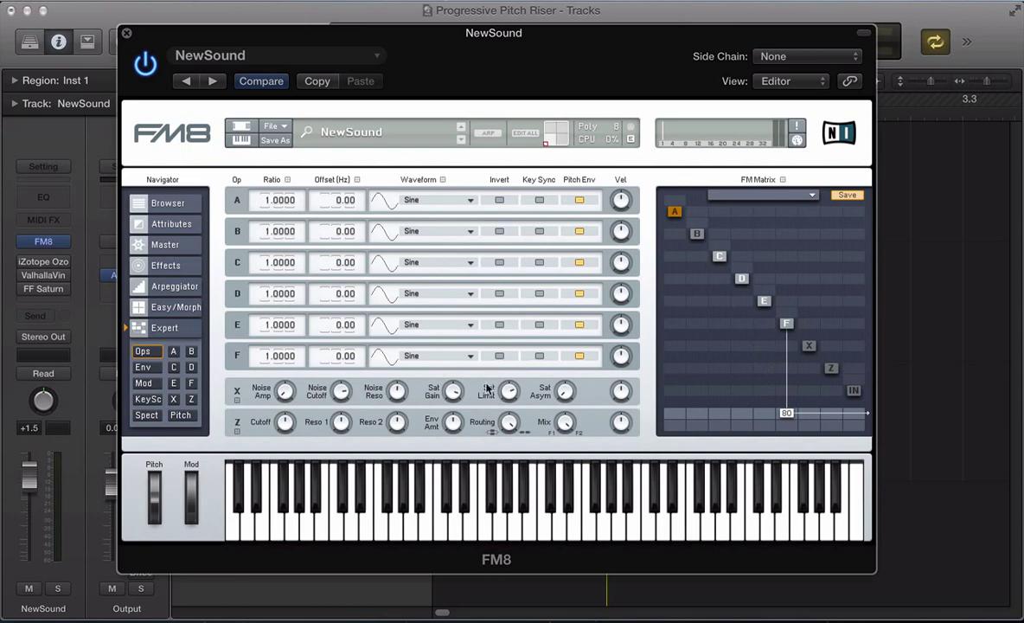
{"action": "left_click", "coordinate": [394, 328]}
{"action": "left_click", "coordinate": [424, 188]}
Step: Modulate operator F from operator E at 38, and give E a feedback of 22 with key sync enabled
{"action": "left_click_drag", "start_coordinate": [767, 332], "coordinate": [775, 318]}
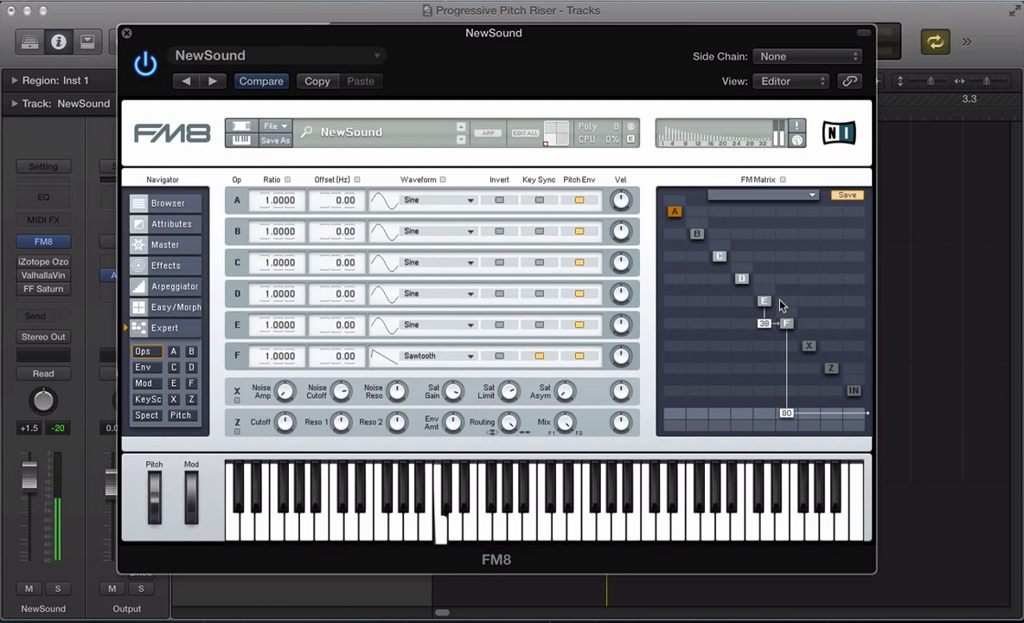
{"action": "left_click_drag", "start_coordinate": [768, 294], "coordinate": [777, 288]}
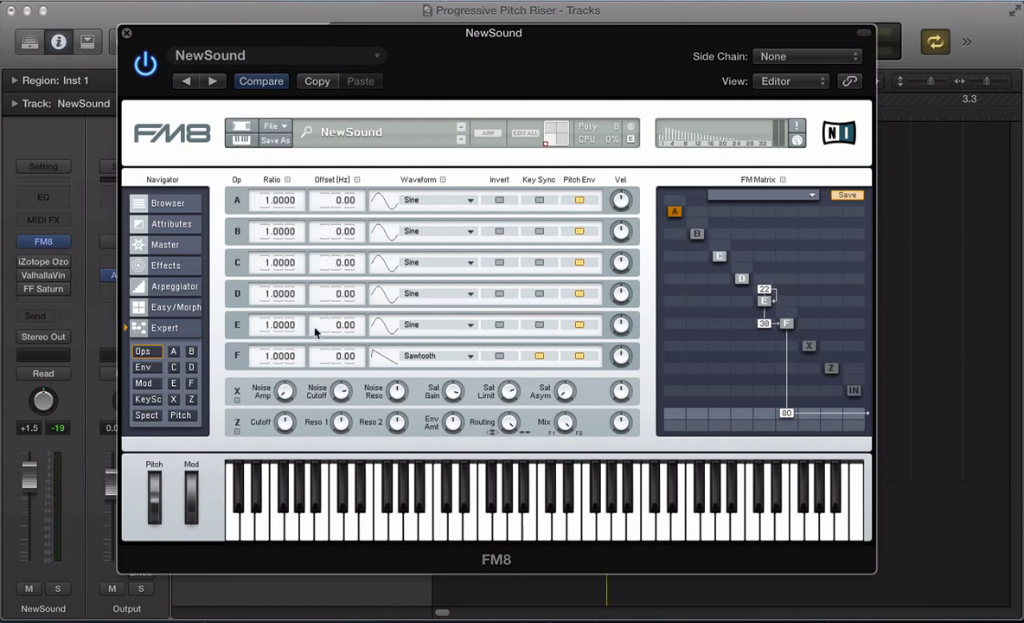
{"action": "left_click", "coordinate": [540, 324]}
Step: Set the output levels of operators D and F to 100, and make D a key-synced Sawtooth at ratio 0.5
{"action": "left_click_drag", "start_coordinate": [737, 414], "coordinate": [743, 366]}
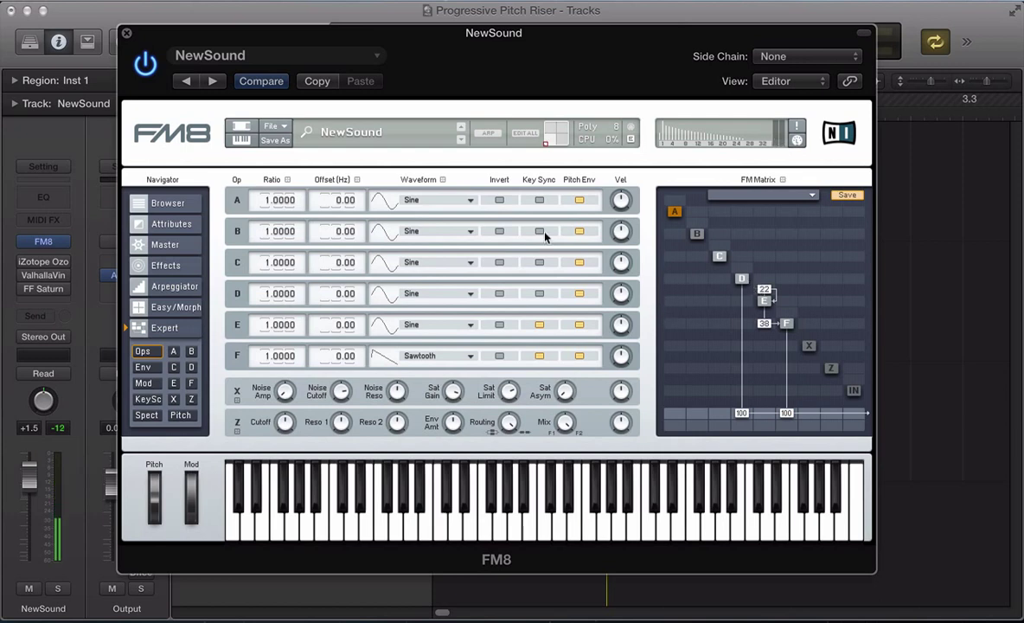
{"action": "left_click", "coordinate": [426, 294]}
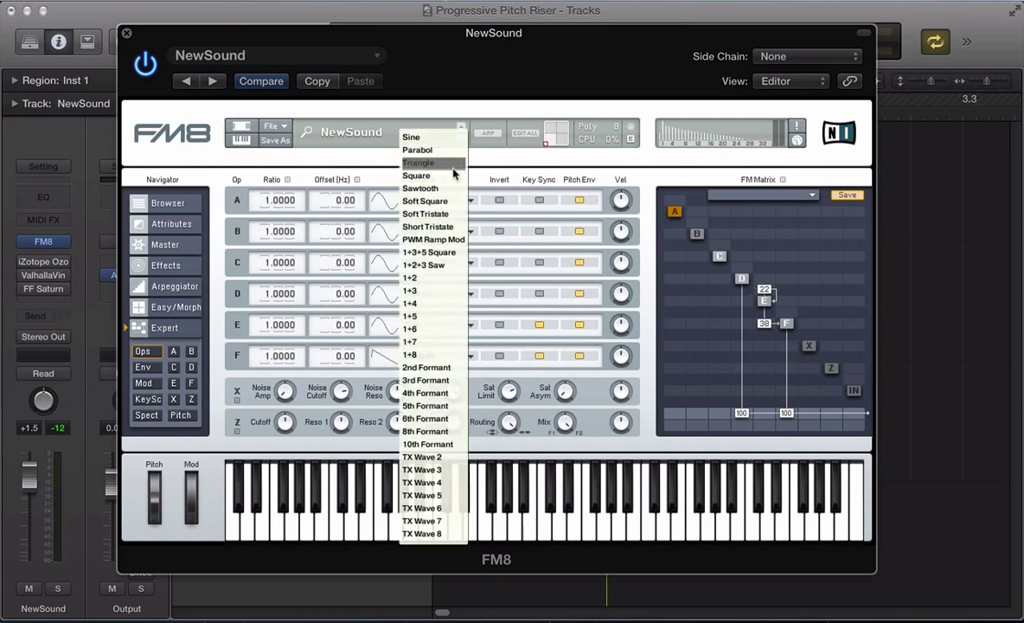
{"action": "left_click", "coordinate": [421, 188]}
{"action": "double_click", "coordinate": [291, 295]}
{"action": "type", "text": ".5"}
{"action": "key", "text": "Return"}
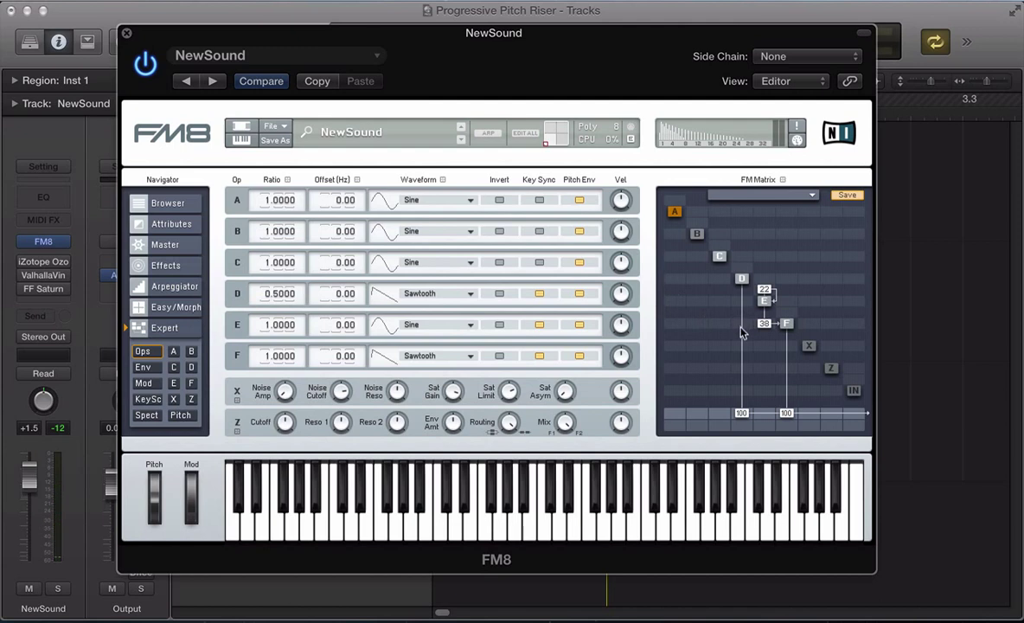
Step: Modulate operator F from operator D at 11 and set D's feedback to 21
{"action": "left_click_drag", "start_coordinate": [741, 333], "coordinate": [748, 320]}
{"action": "scroll", "coordinate": [748, 326], "scroll_direction": "up", "scroll_amount": 2}
{"action": "left_click_drag", "start_coordinate": [749, 270], "coordinate": [760, 255]}
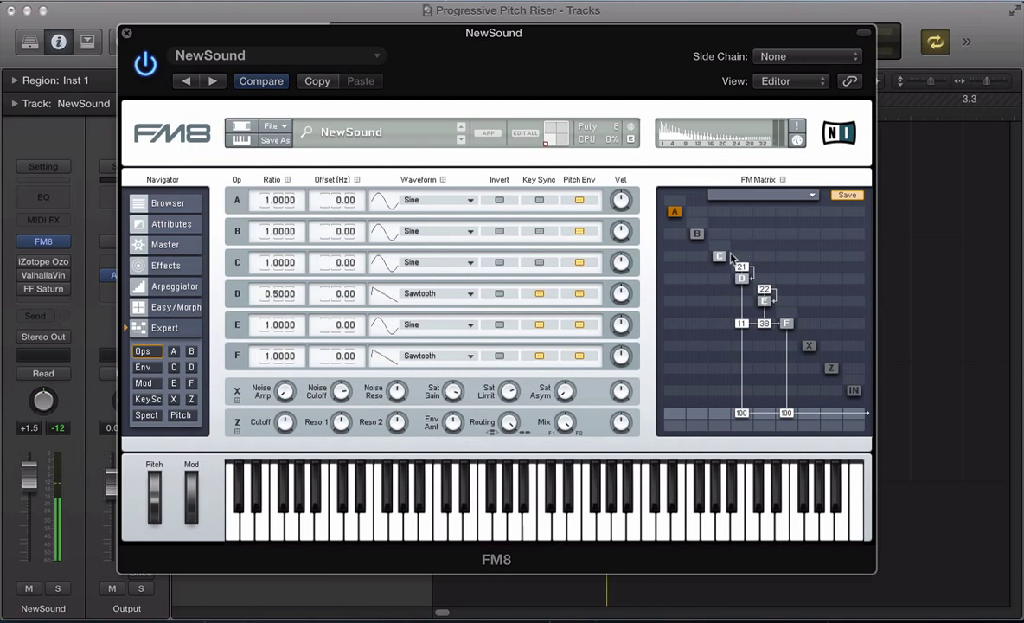
Step: Modulate operators D and F from operator C at 24 each, with C using the 1+2+3 Saw waveform, ratio 1.5 and key sync
{"action": "left_click_drag", "start_coordinate": [718, 280], "coordinate": [742, 267]}
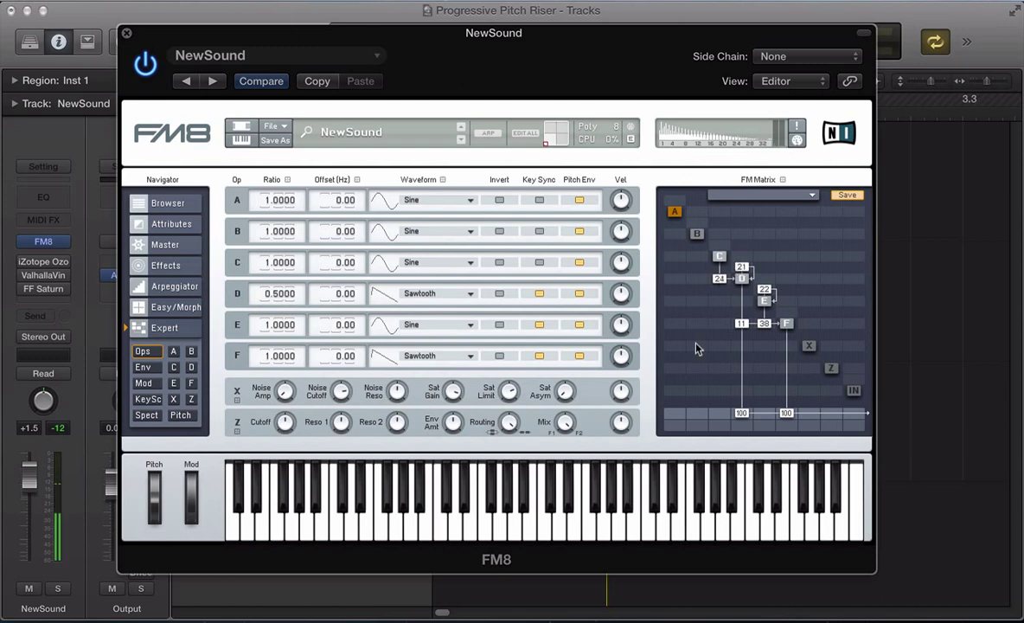
{"action": "left_click_drag", "start_coordinate": [719, 324], "coordinate": [729, 312]}
{"action": "left_click", "coordinate": [385, 263]}
{"action": "left_click", "coordinate": [421, 267]}
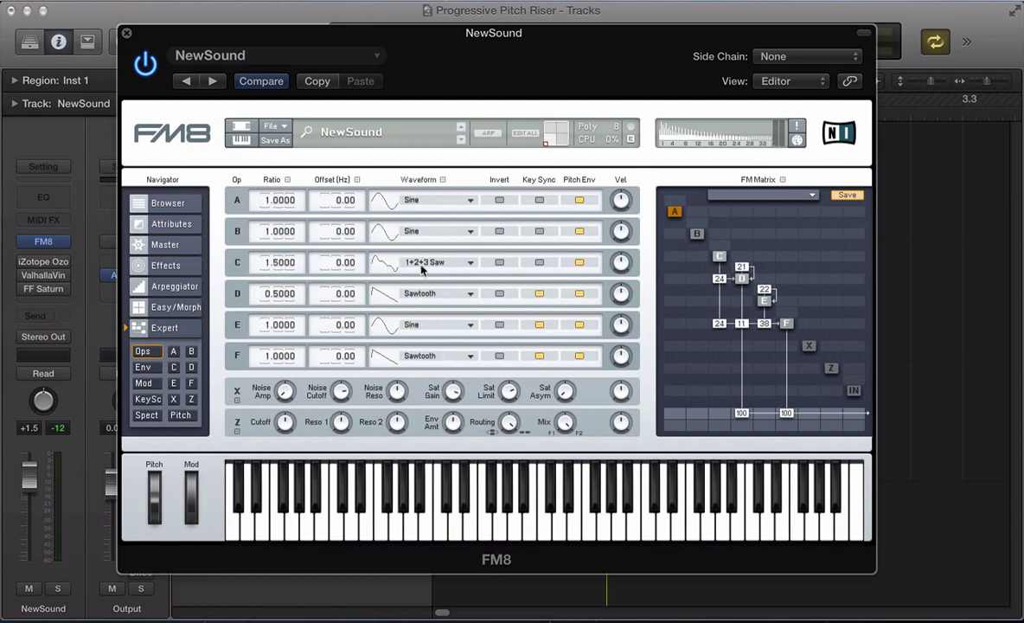
{"action": "left_click", "coordinate": [539, 262]}
Step: Set the master unison detune to 0 and the digital quality to 83
{"action": "left_click", "coordinate": [176, 243]}
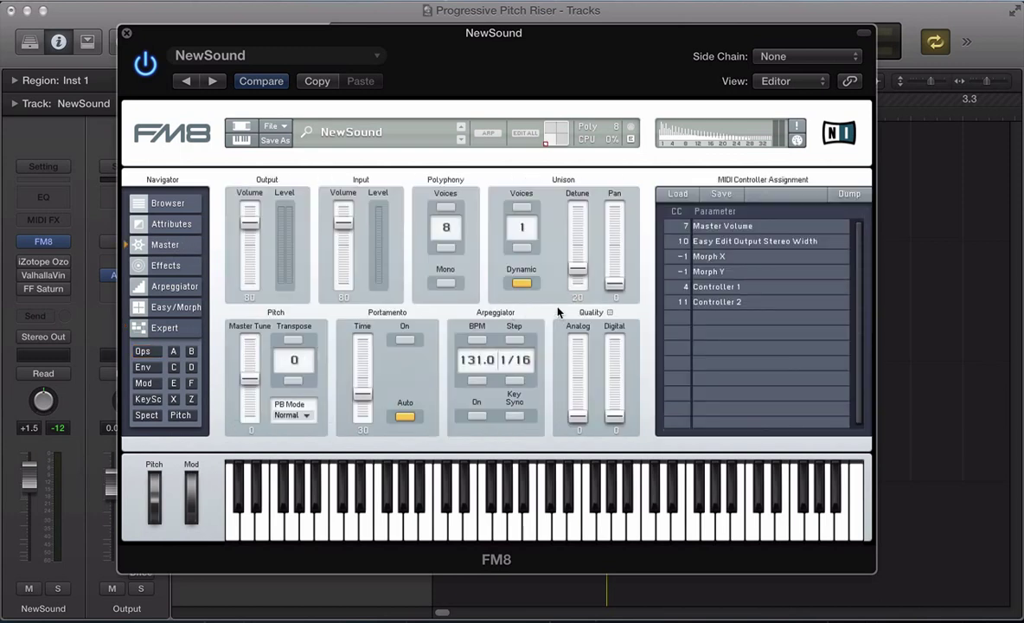
{"action": "left_click_drag", "start_coordinate": [577, 270], "coordinate": [576, 286]}
{"action": "left_click_drag", "start_coordinate": [614, 416], "coordinate": [628, 323]}
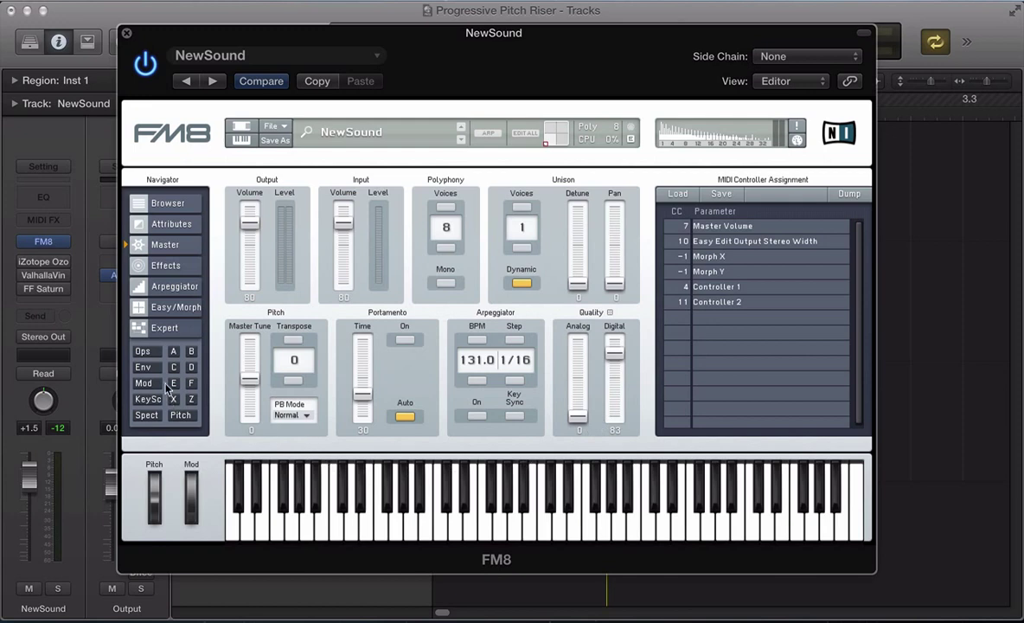
Step: Load a rhythmic multi-decay envelope preset on operator F, turn on its tempo sync, and link operator D's envelope to it
{"action": "left_click", "coordinate": [142, 368]}
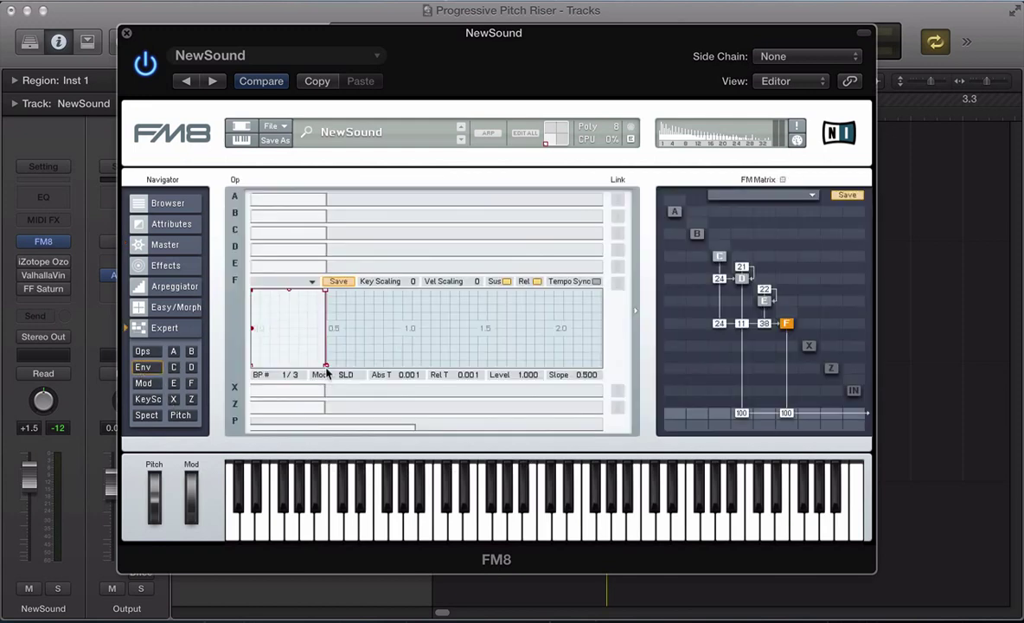
{"action": "left_click_drag", "start_coordinate": [326, 365], "coordinate": [333, 365]}
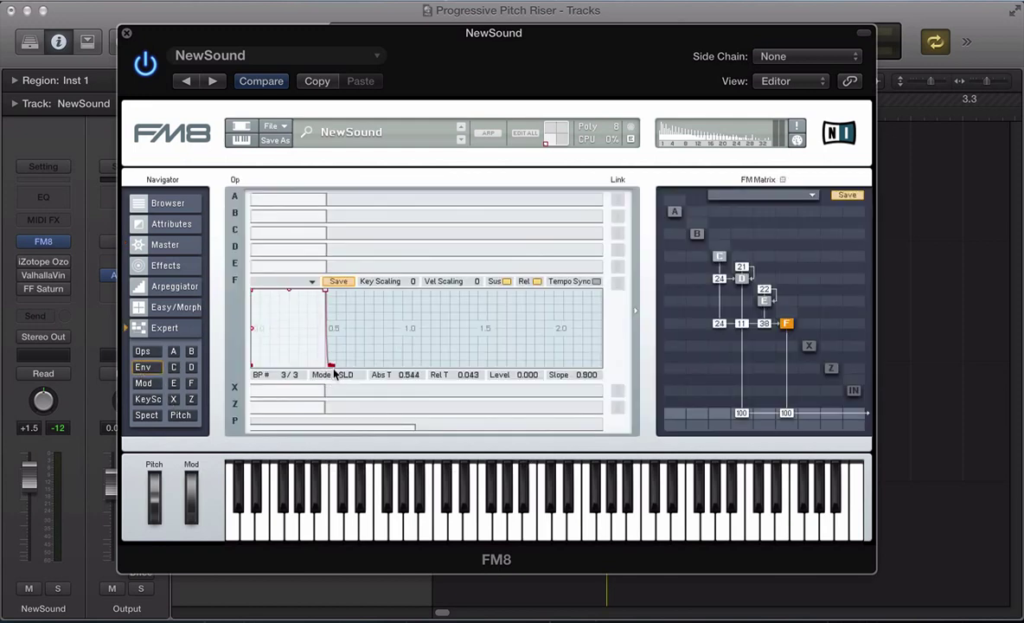
{"action": "left_click", "coordinate": [289, 278]}
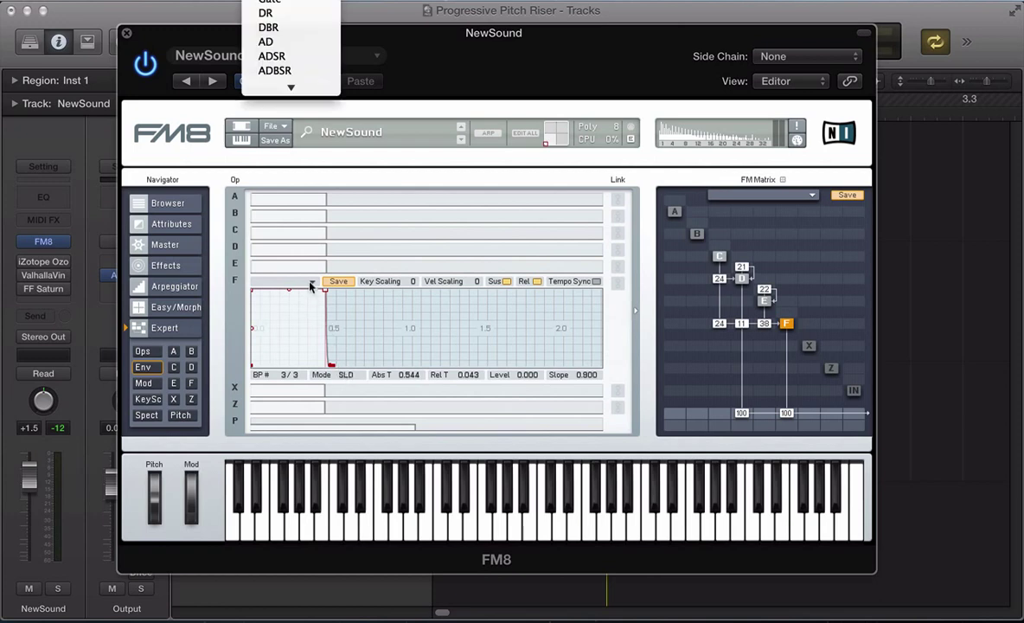
{"action": "mouse_move", "coordinate": [291, 88]}
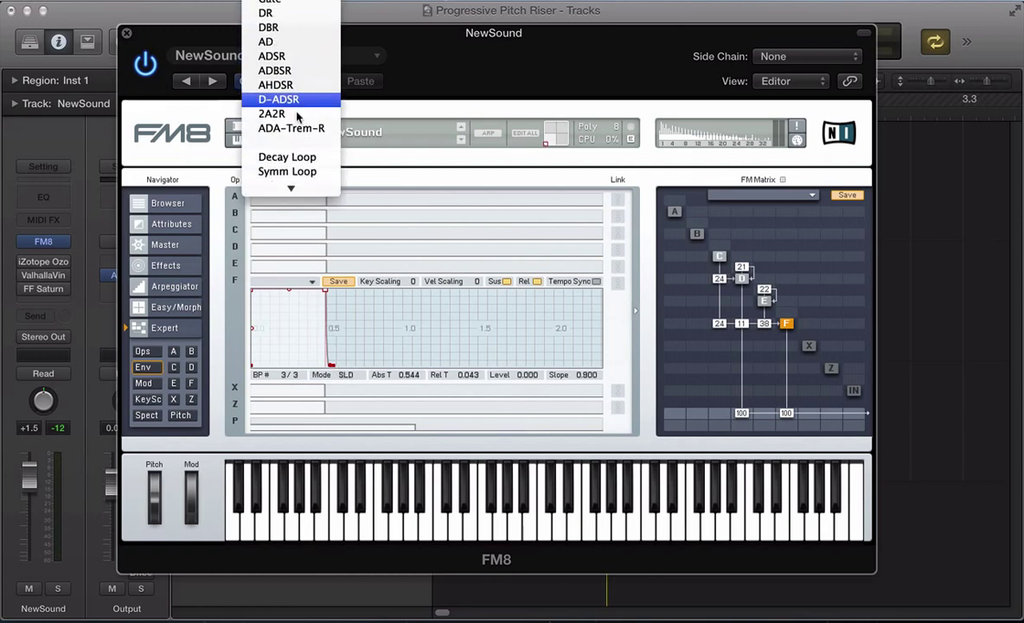
{"action": "left_click", "coordinate": [293, 143]}
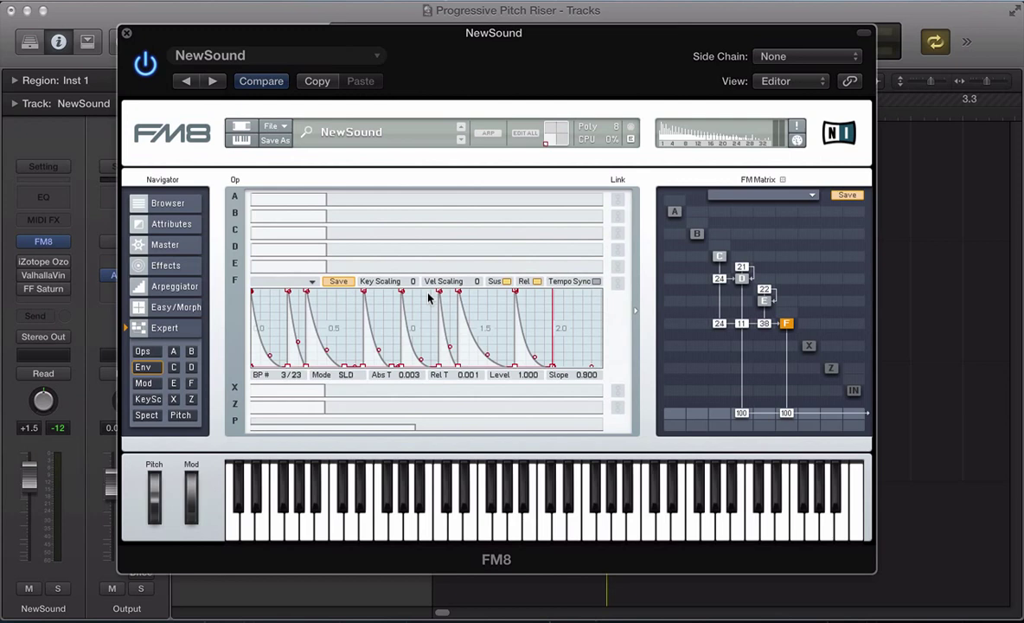
{"action": "left_click", "coordinate": [596, 282]}
{"action": "left_click", "coordinate": [617, 249]}
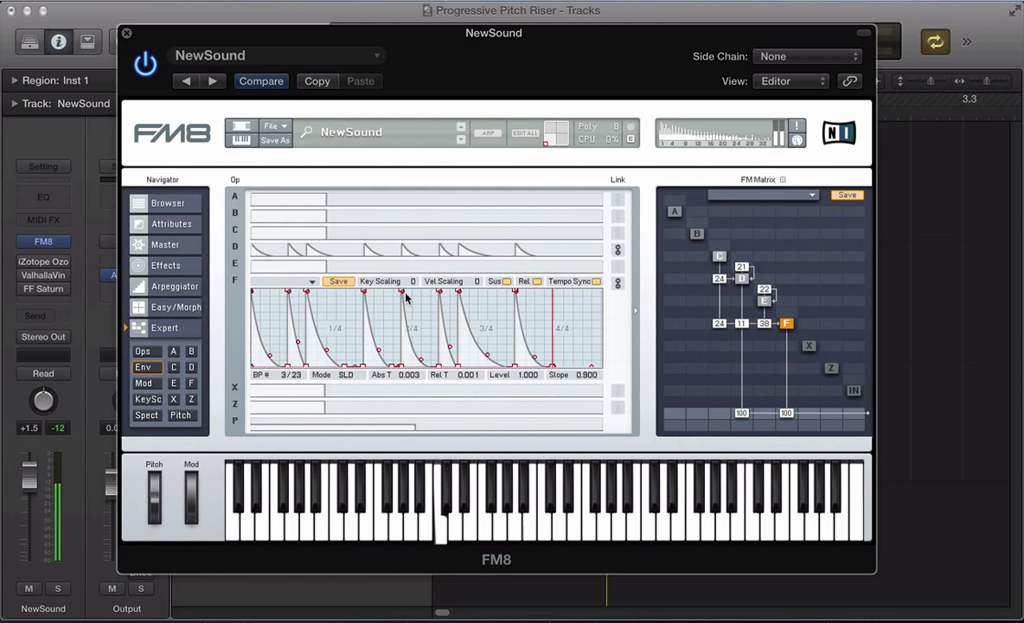
Step: Check the envelopes of operators C and D, and play the new lead with the kick regions, leaving out the Untitled track's region
{"action": "left_click", "coordinate": [553, 234]}
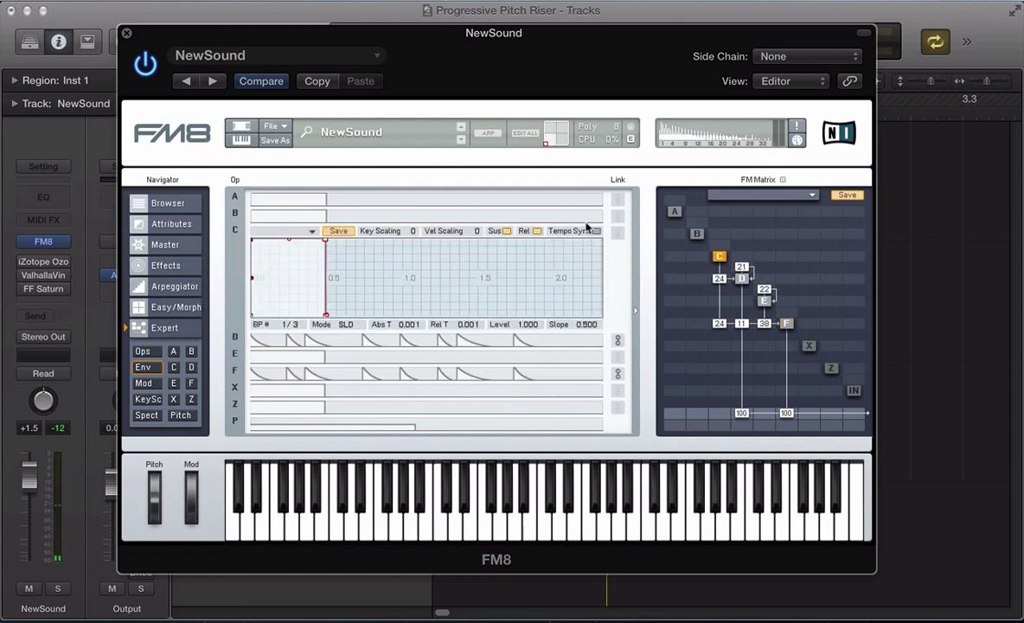
{"action": "left_click", "coordinate": [511, 340]}
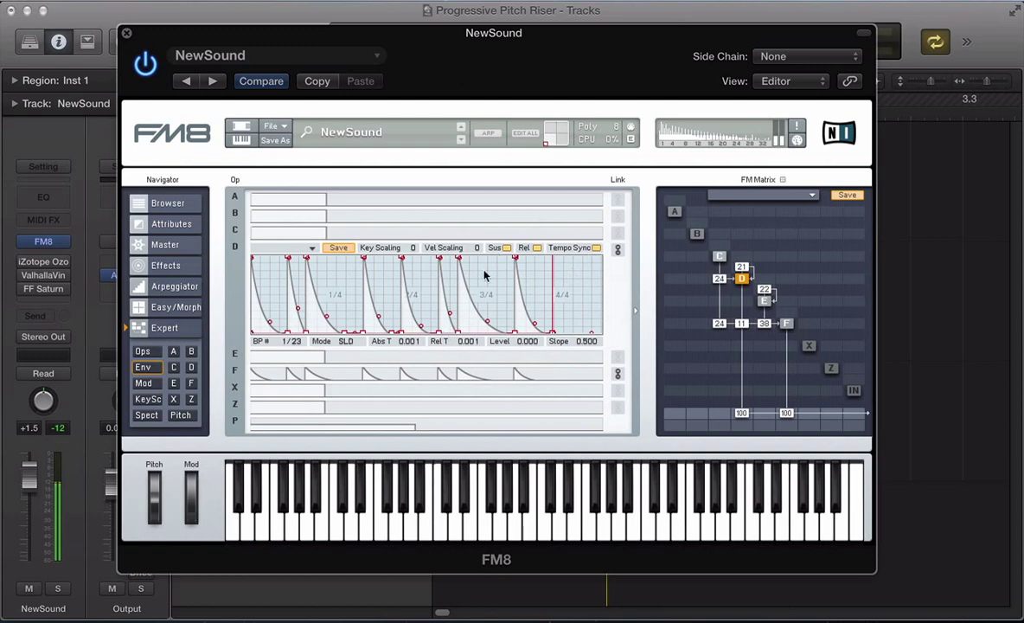
{"action": "key", "text": "super+w"}
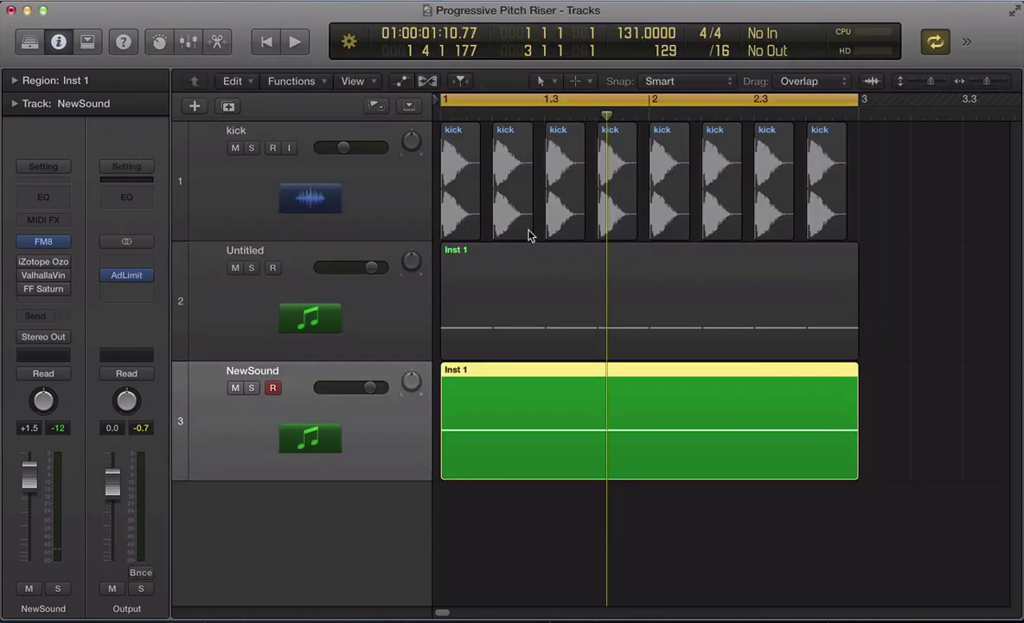
{"action": "key", "text": "super+a"}
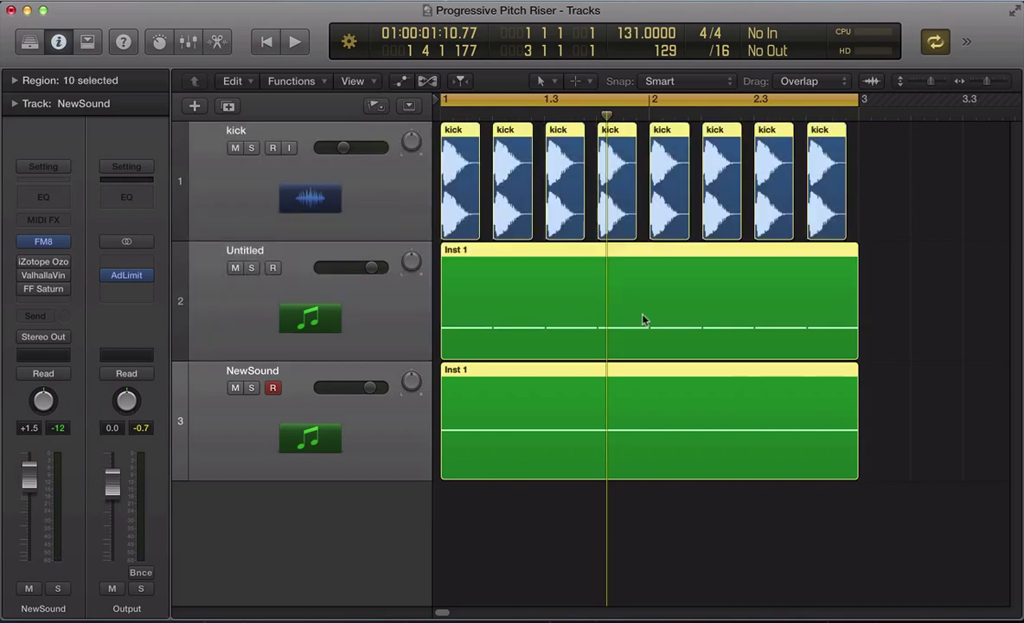
{"action": "left_click", "coordinate": [644, 317], "text": "shift"}
{"action": "key", "text": "space"}
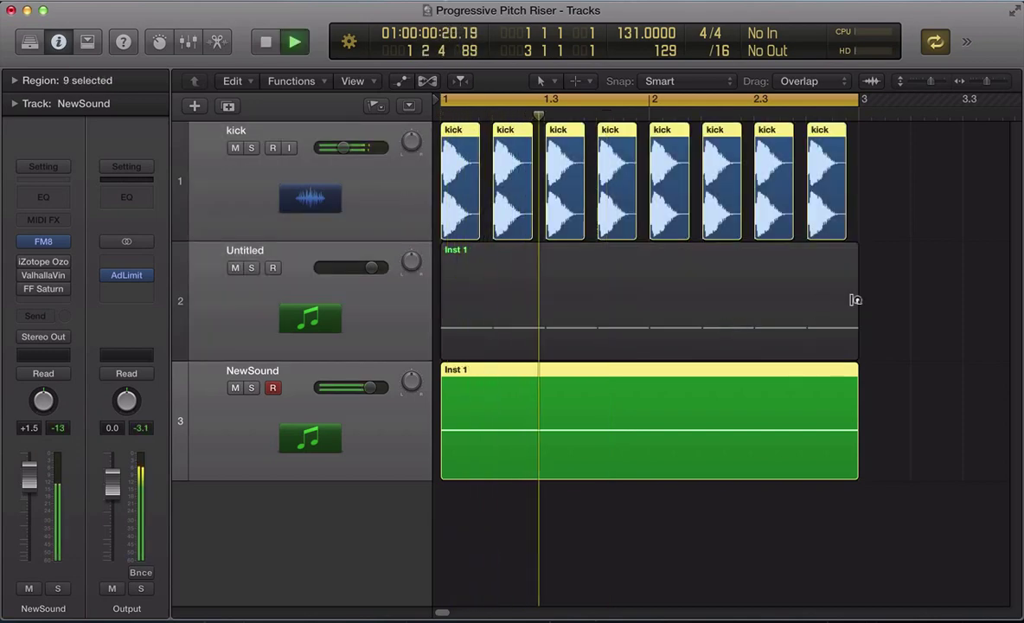
{"action": "key", "text": "v"}
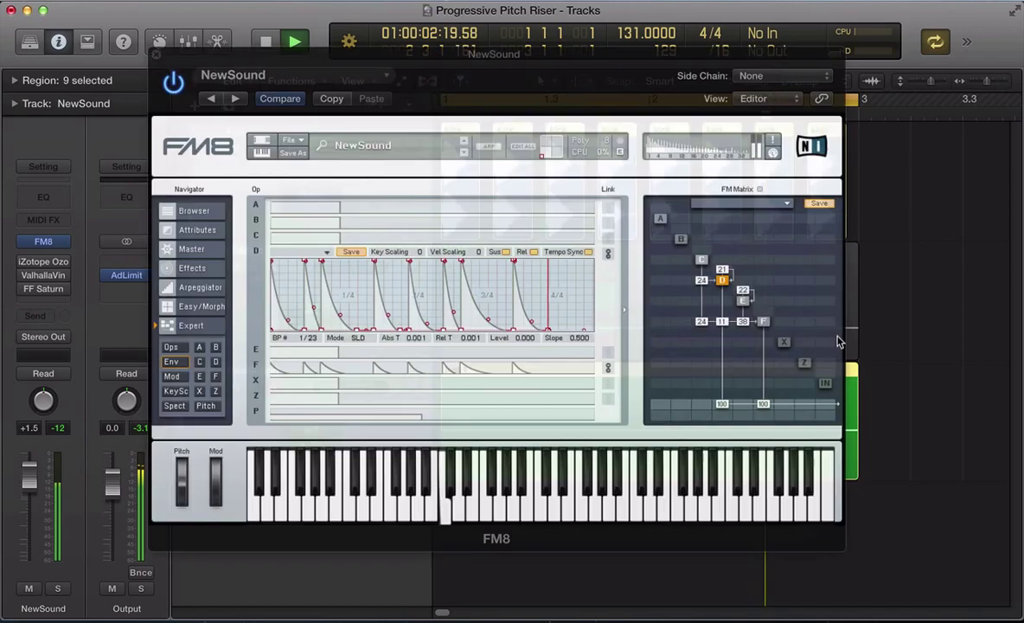
{"action": "key", "text": "space"}
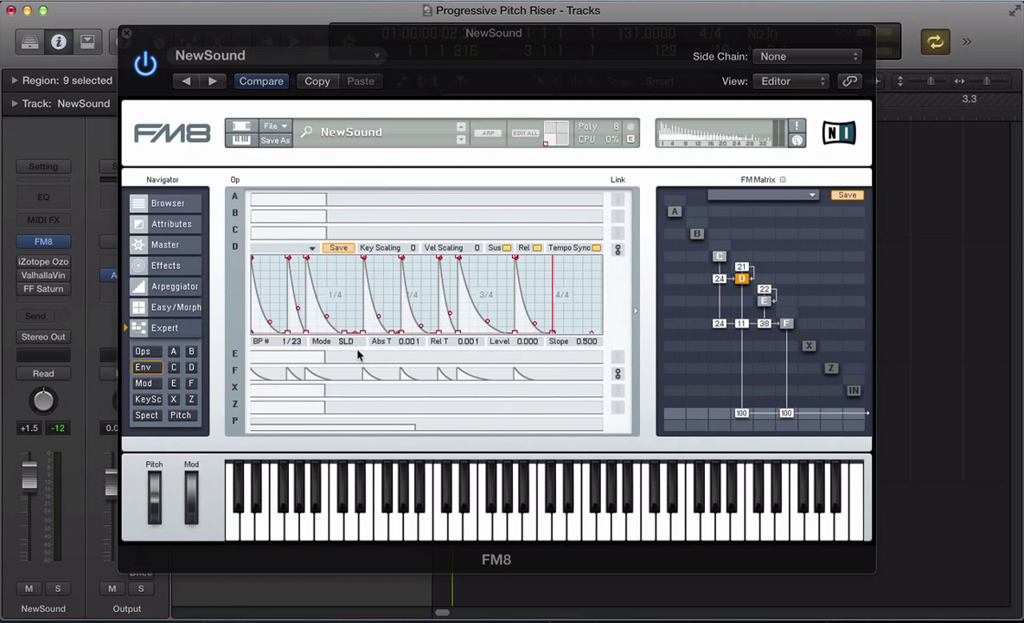
Step: Set the release time of operator C's envelope to 0.080 and link operator E's envelope to it
{"action": "left_click", "coordinate": [317, 356]}
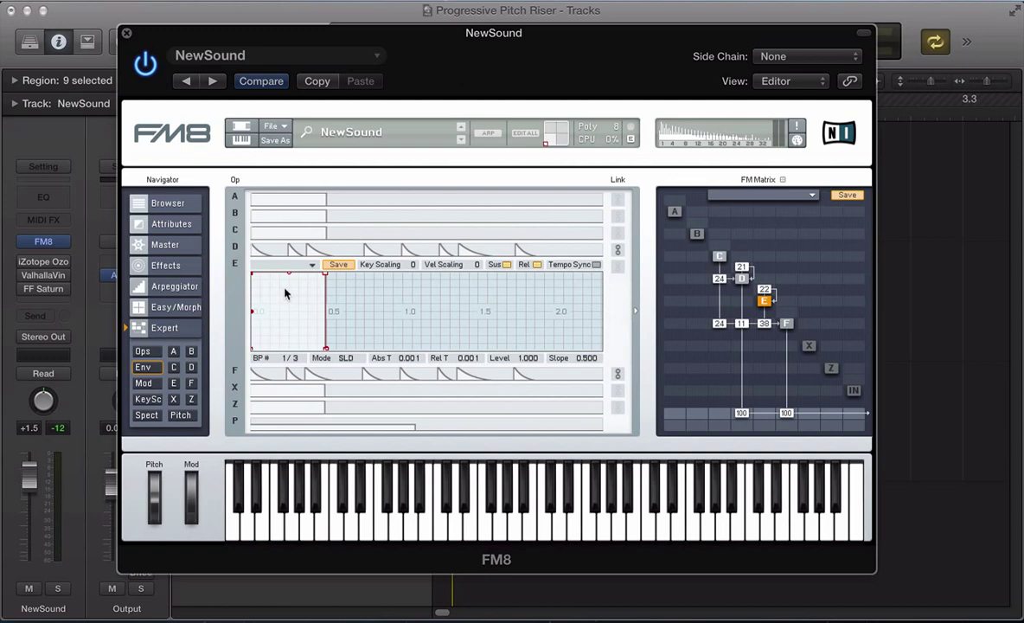
{"action": "left_click", "coordinate": [299, 232]}
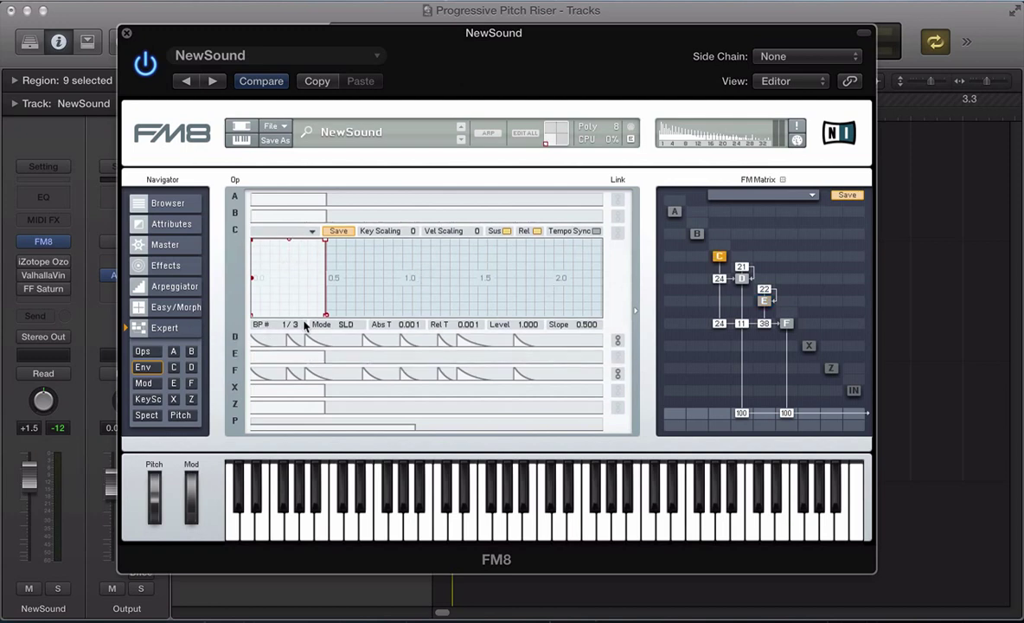
{"action": "left_click_drag", "start_coordinate": [325, 318], "coordinate": [340, 322]}
{"action": "left_click", "coordinate": [618, 355]}
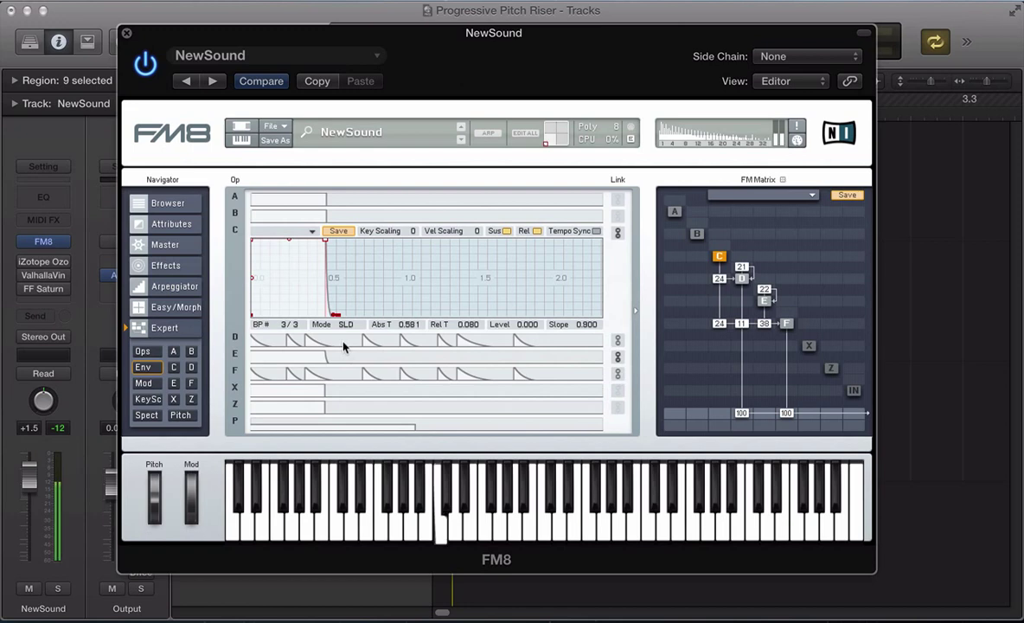
Step: Open the pitch settings and turn on tempo sync for the pitch envelope, zooming it to show four beats
{"action": "left_click", "coordinate": [144, 382]}
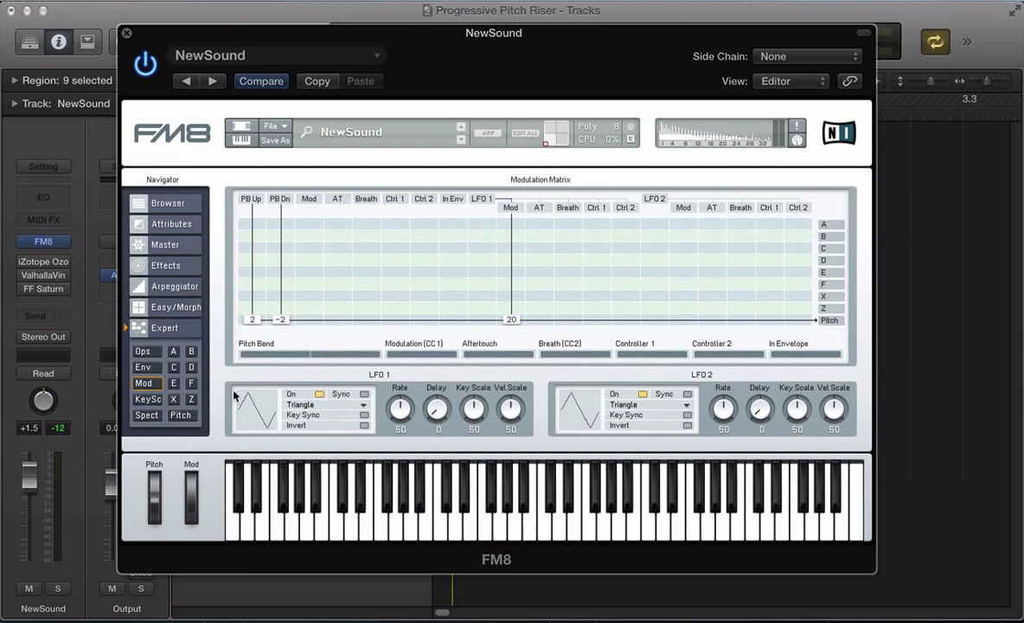
{"action": "left_click", "coordinate": [180, 414]}
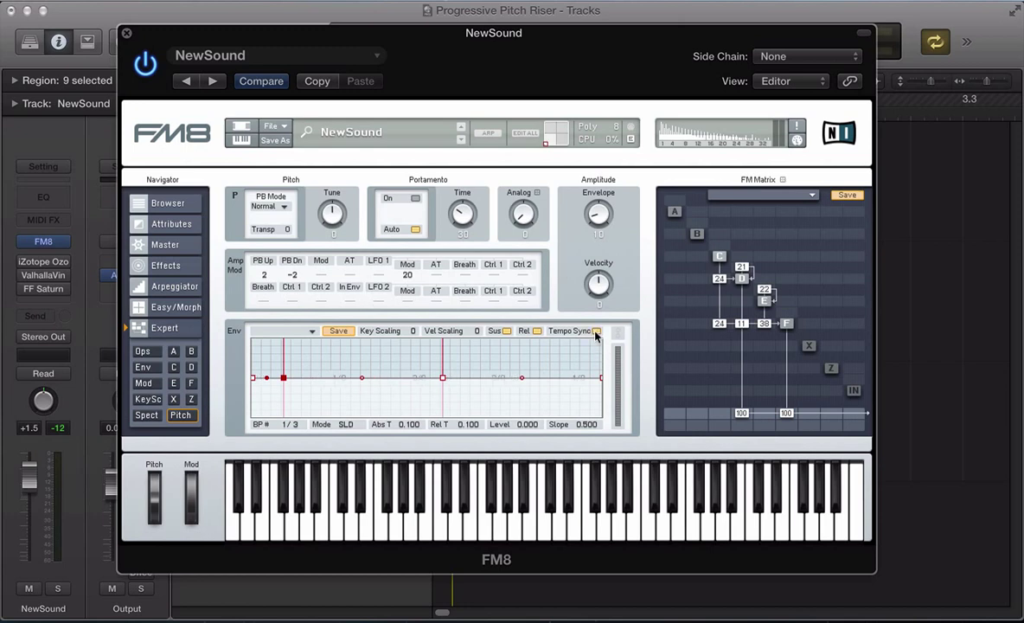
{"action": "left_click_drag", "start_coordinate": [373, 366], "coordinate": [408, 493]}
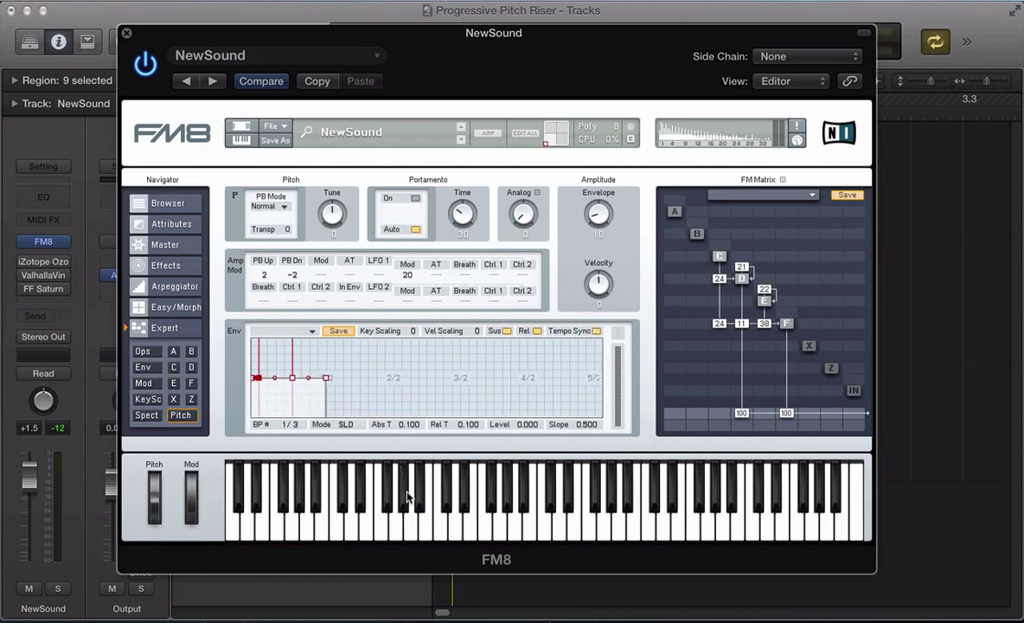
{"action": "left_click_drag", "start_coordinate": [387, 399], "coordinate": [401, 425]}
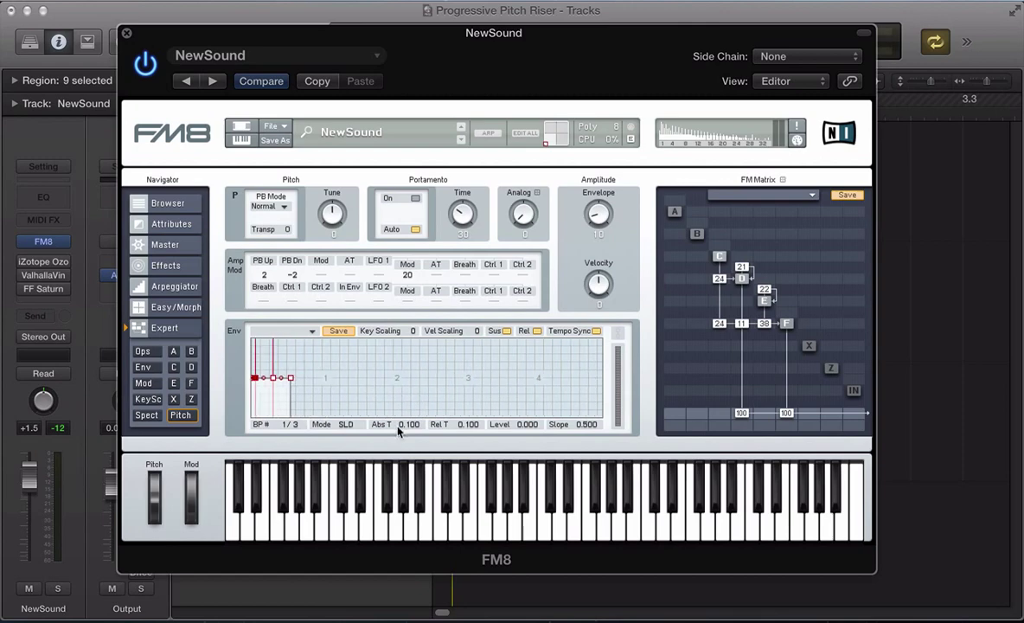
{"action": "key", "text": "super+w"}
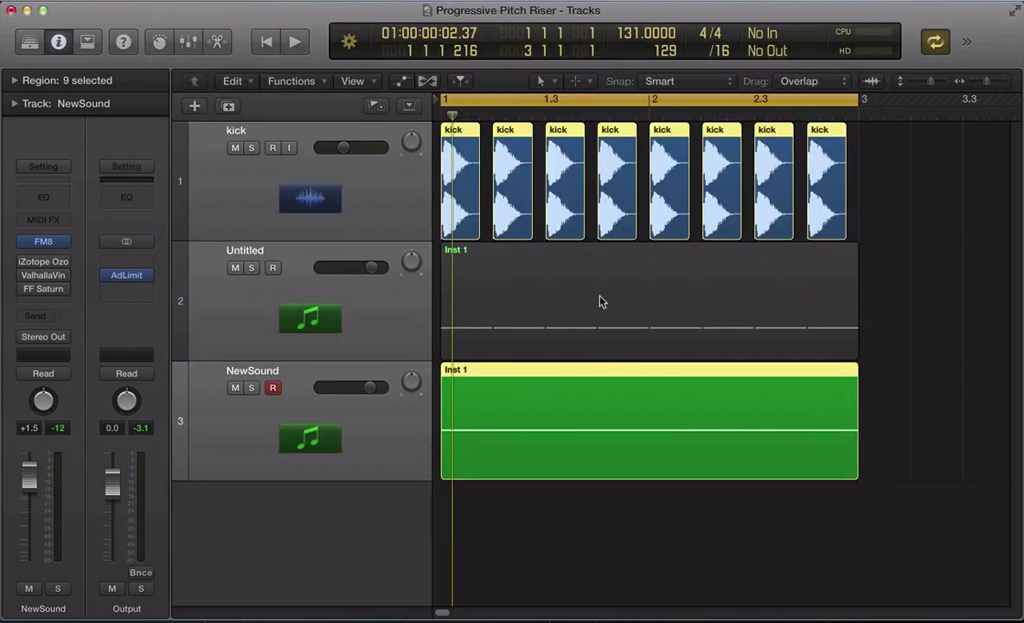
{"action": "key", "text": "v"}
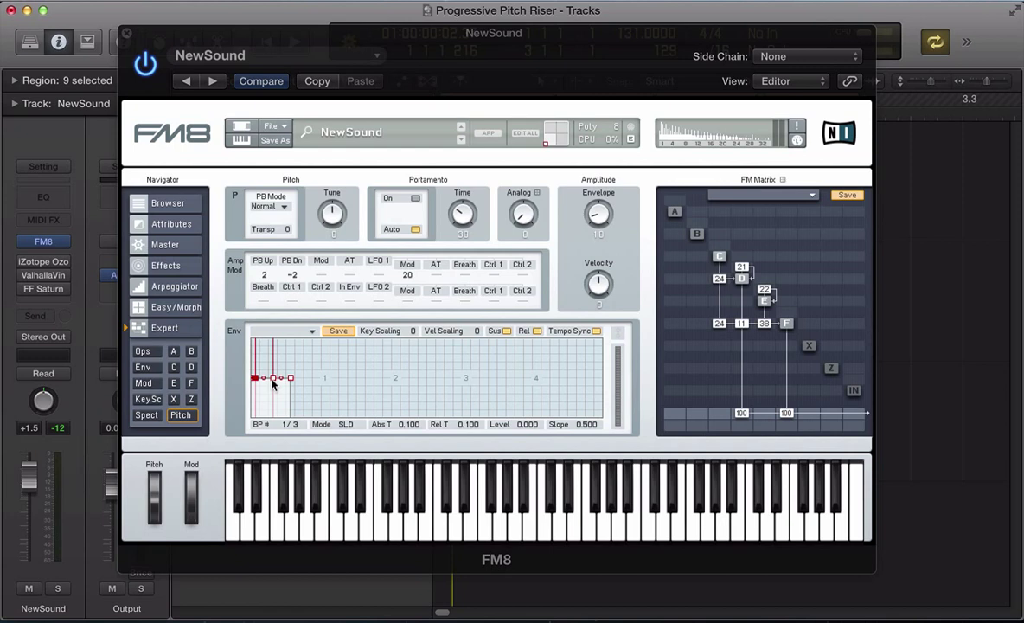
Step: Position the pitch envelope's breakpoints in FIX mode: the second at time 4.000, the first at time 0.001 with level 0
{"action": "left_click_drag", "start_coordinate": [276, 381], "coordinate": [393, 379]}
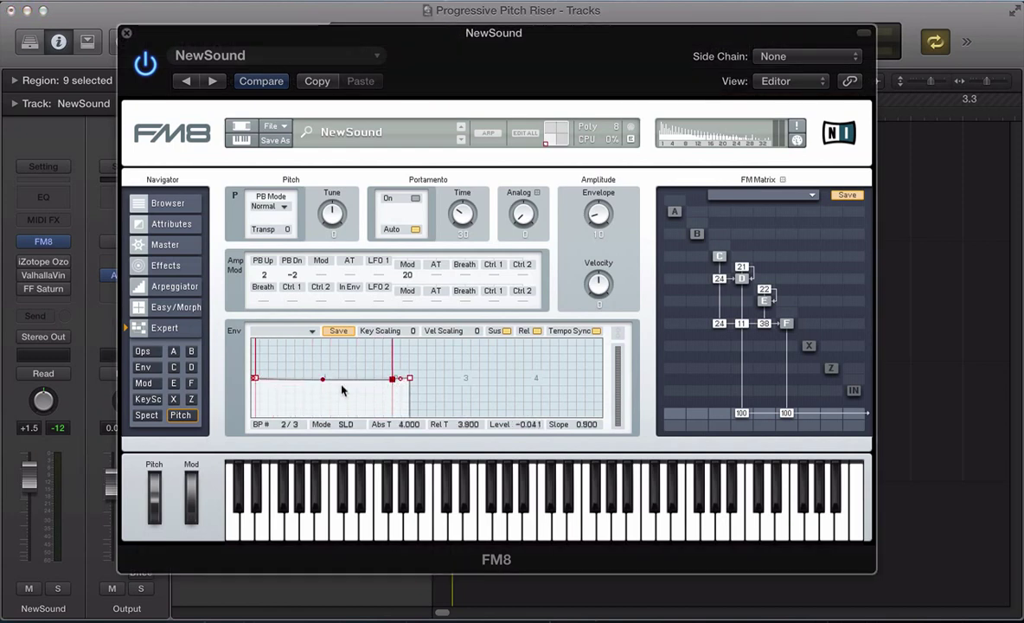
{"action": "left_click", "coordinate": [345, 424]}
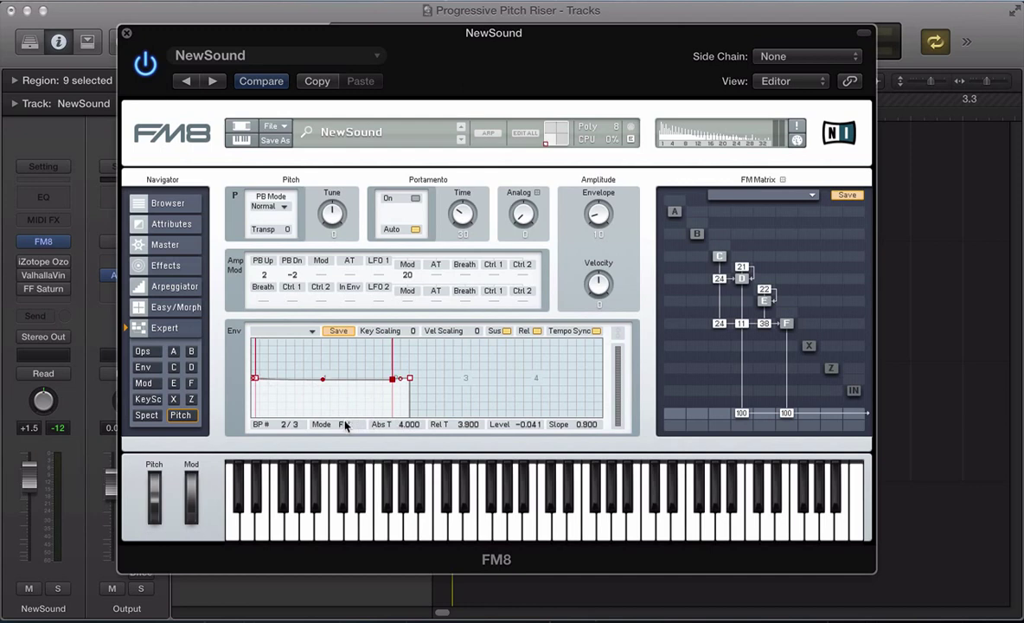
{"action": "left_click", "coordinate": [254, 380]}
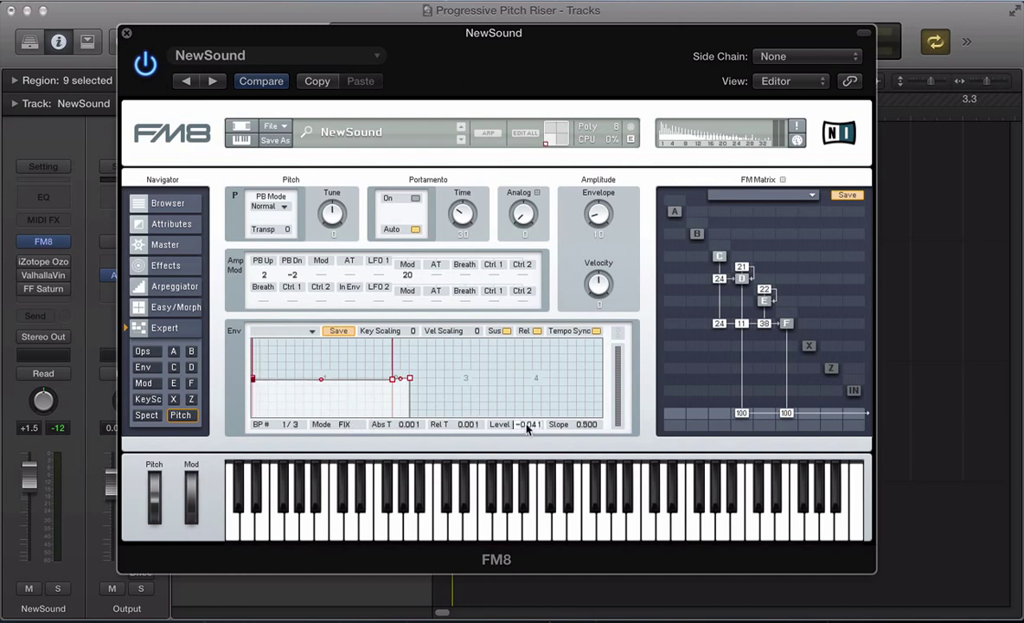
{"action": "key", "text": "Return"}
{"action": "type", "text": "0"}
{"action": "key", "text": "Return"}
Step: Raise the pitch envelope's second breakpoint to level 1.000 and bend its rise to a slope of 0.360
{"action": "left_click", "coordinate": [391, 376]}
{"action": "left_click_drag", "start_coordinate": [394, 379], "coordinate": [391, 342]}
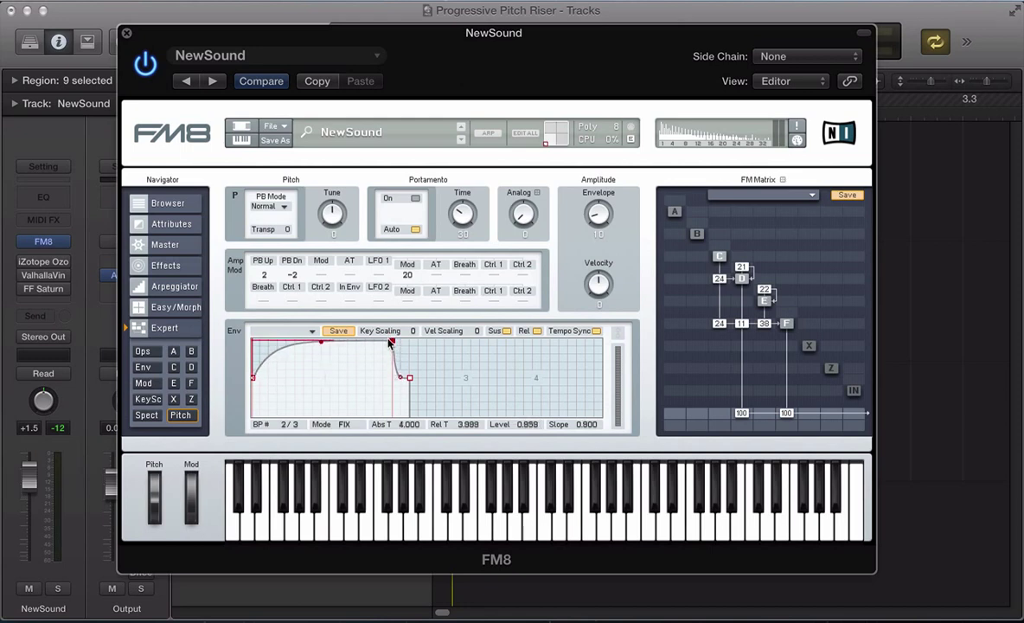
{"action": "left_click_drag", "start_coordinate": [321, 343], "coordinate": [332, 378]}
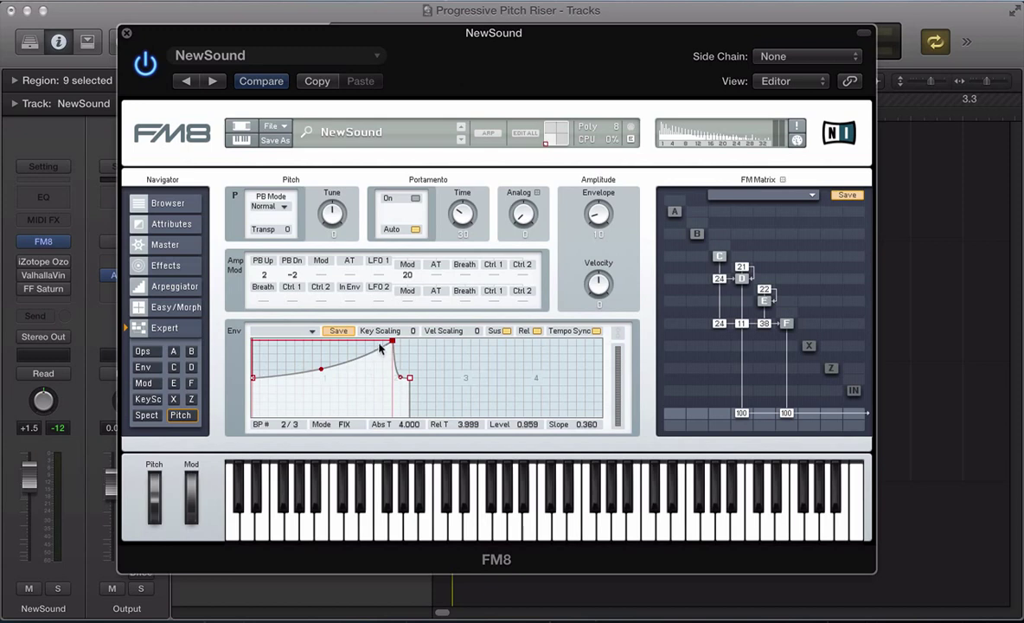
{"action": "left_click_drag", "start_coordinate": [393, 342], "coordinate": [393, 338]}
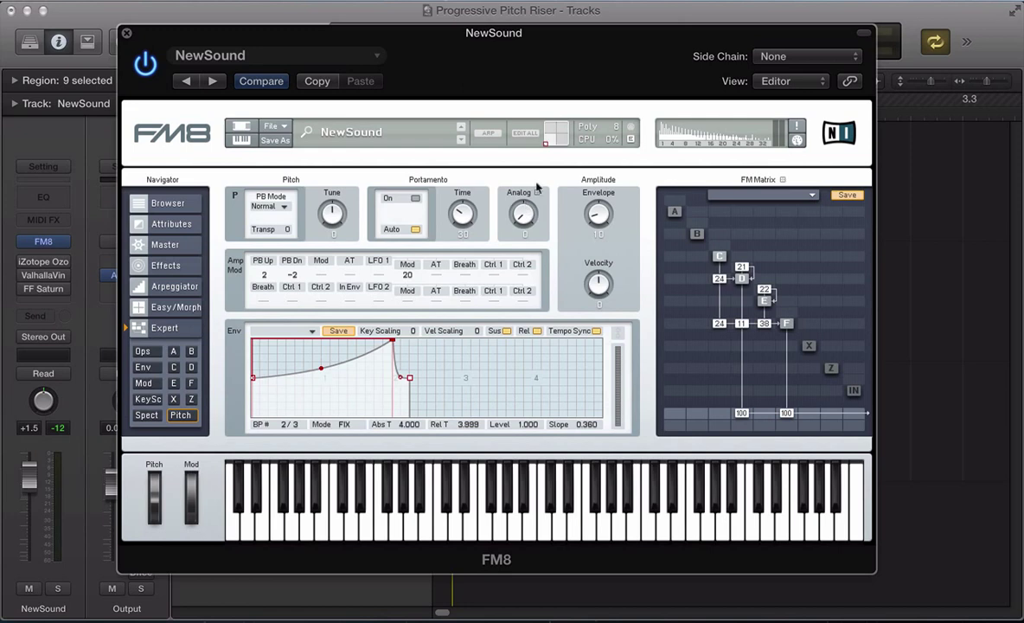
Step: Set the pitch envelope amplitude to 50 and adjust the second breakpoint's slope to 0.400
{"action": "left_click_drag", "start_coordinate": [599, 215], "coordinate": [593, 177]}
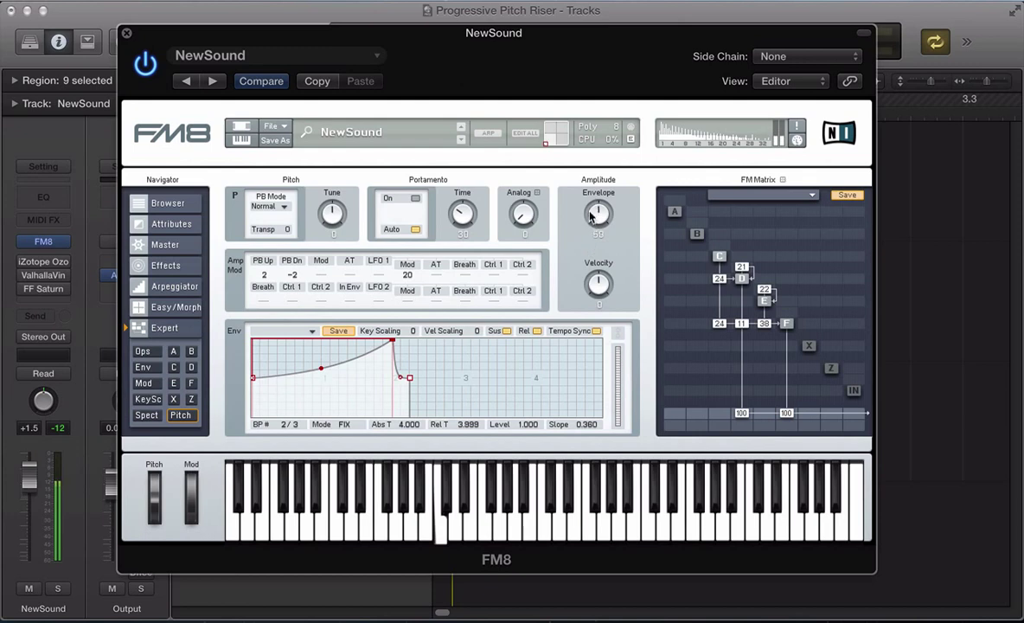
{"action": "left_click_drag", "start_coordinate": [591, 216], "coordinate": [596, 183]}
{"action": "left_click_drag", "start_coordinate": [600, 218], "coordinate": [601, 250]}
{"action": "left_click_drag", "start_coordinate": [322, 371], "coordinate": [321, 366]}
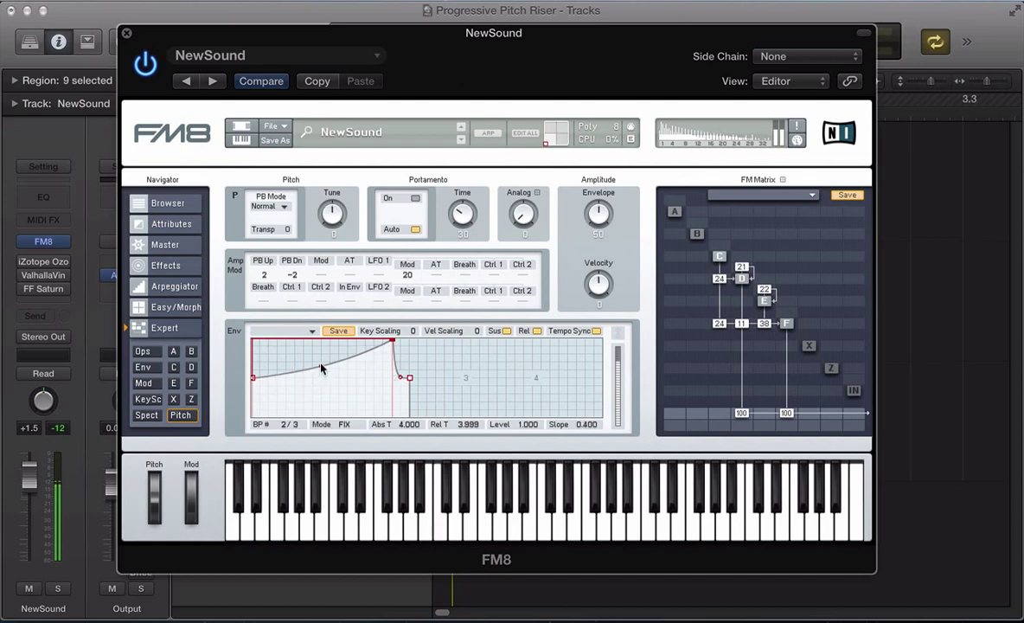
Step: Enable the Overdrive effect with tone 100 and add a Shelving EQ with a slight high-shelf boost
{"action": "left_click", "coordinate": [166, 267]}
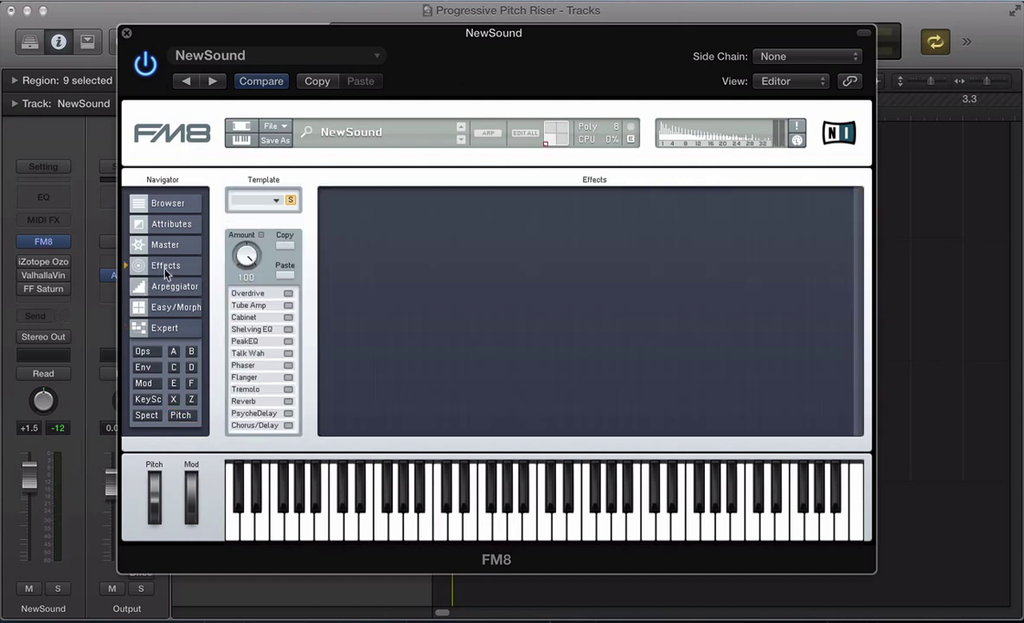
{"action": "left_click", "coordinate": [288, 294]}
{"action": "left_click", "coordinate": [481, 218]}
{"action": "left_click_drag", "start_coordinate": [570, 217], "coordinate": [576, 177]}
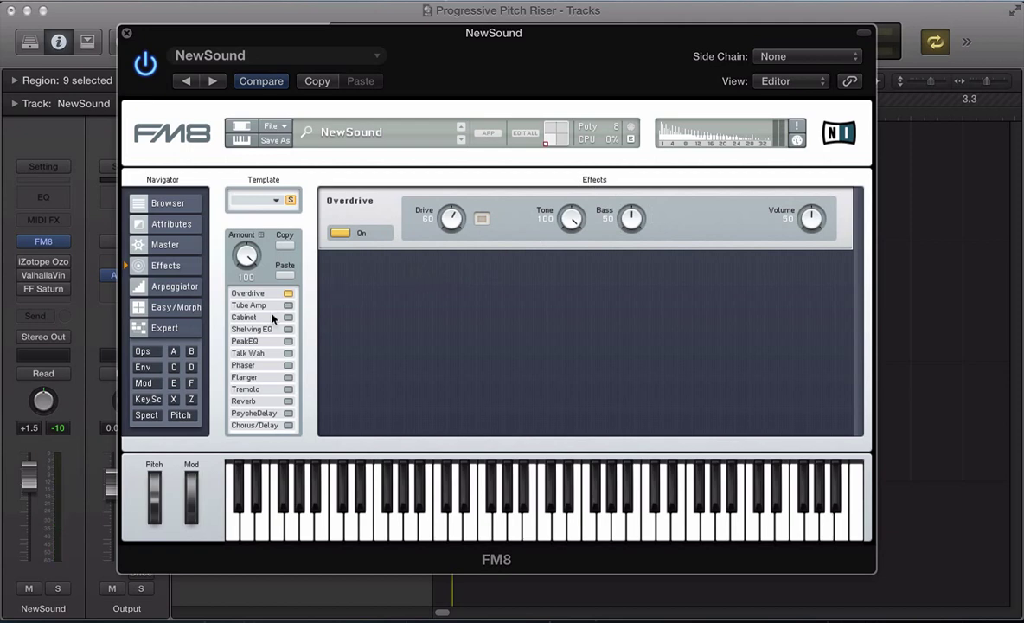
{"action": "left_click", "coordinate": [288, 329]}
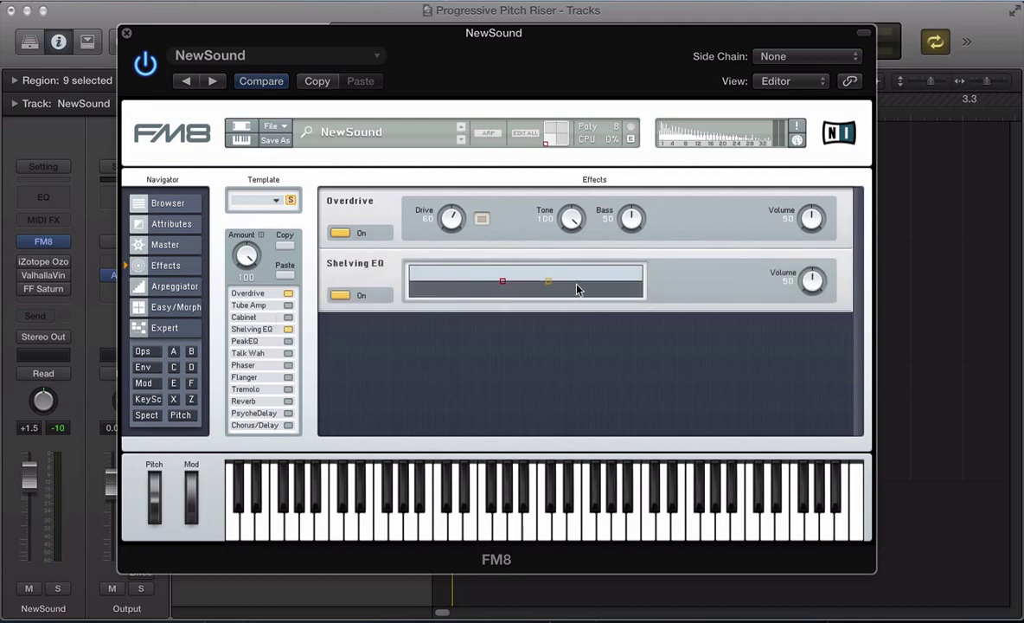
{"action": "left_click_drag", "start_coordinate": [548, 279], "coordinate": [547, 276]}
Step: Switch on the iZotope Ozone 5 Imager on the NewSound track and audition the lead through it
{"action": "left_click", "coordinate": [38, 264]}
{"action": "left_click_drag", "start_coordinate": [142, 60], "coordinate": [276, 25]}
{"action": "key", "text": "space"}
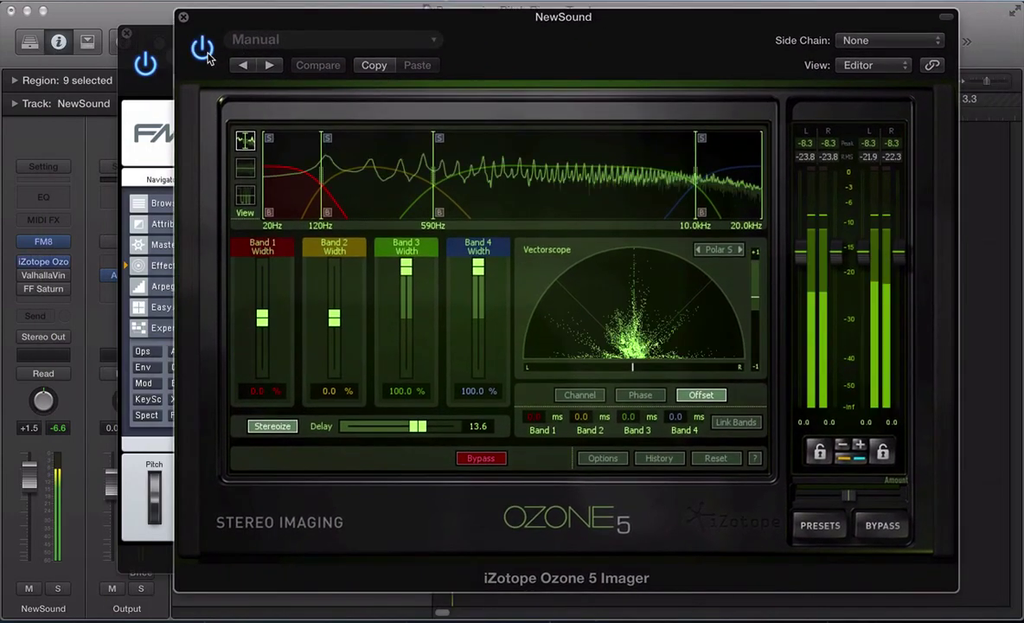
{"action": "key", "text": "space"}
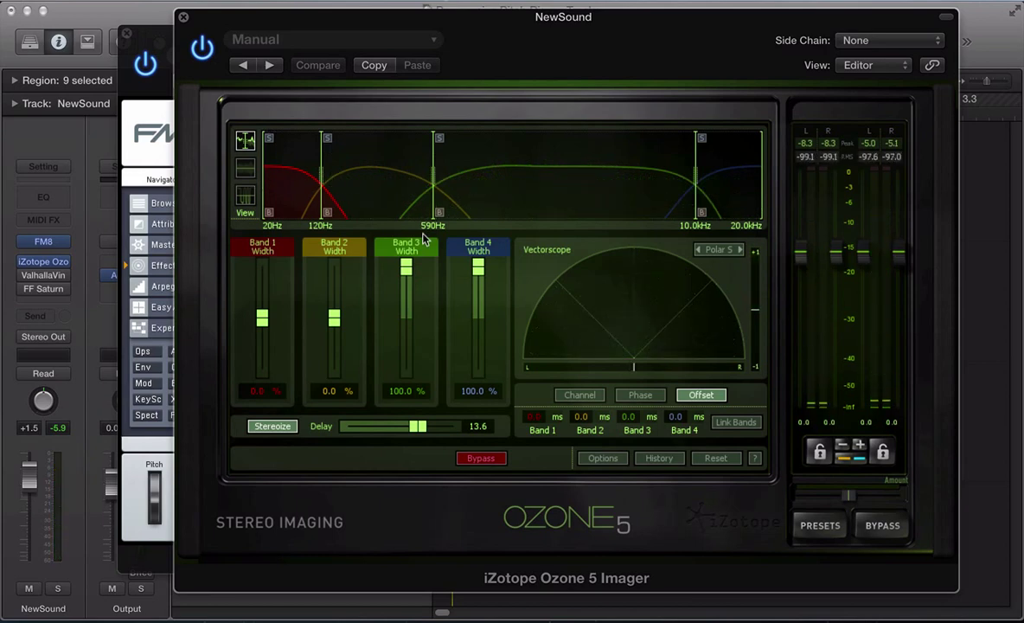
{"action": "key", "text": "space"}
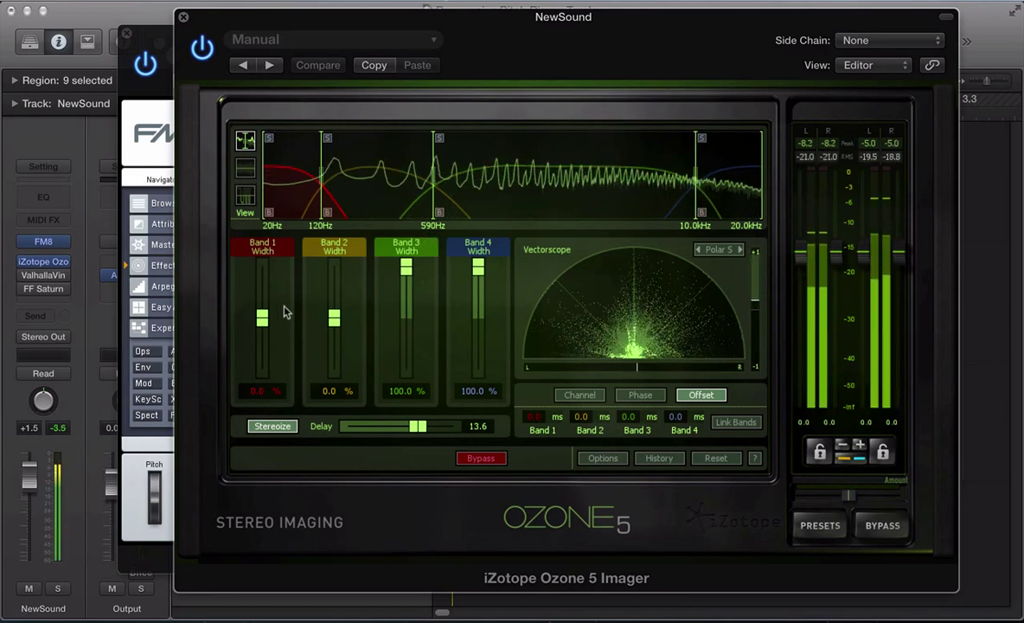
{"action": "key", "text": "space"}
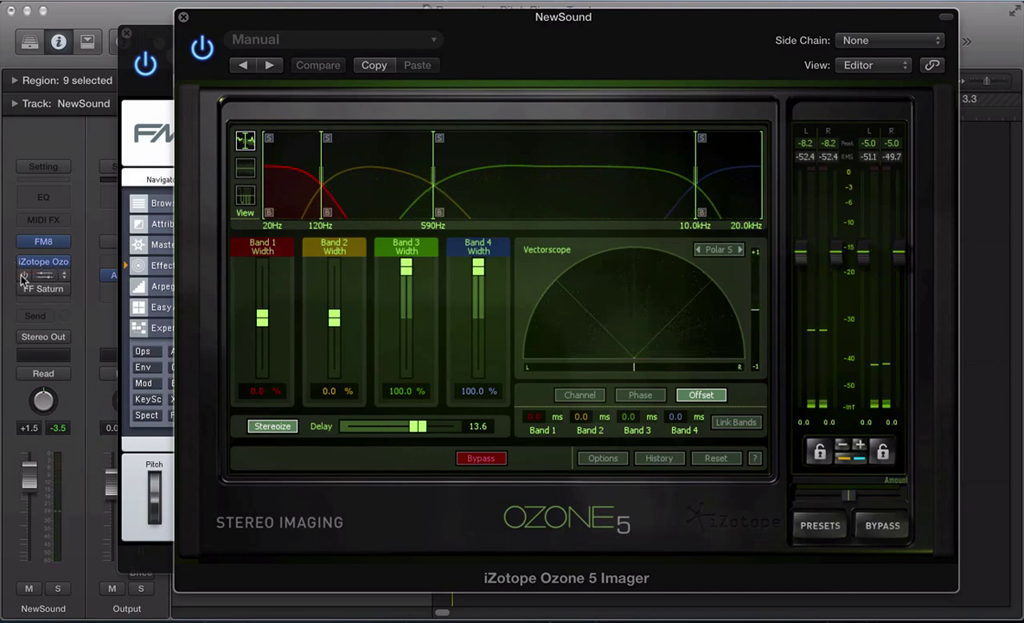
Step: Switch on ValhallaVintageVerb on the NewSound track, audition the lead with its reverb, and close the plug-in window
{"action": "left_click", "coordinate": [59, 276]}
{"action": "mouse_move", "coordinate": [221, 218]}
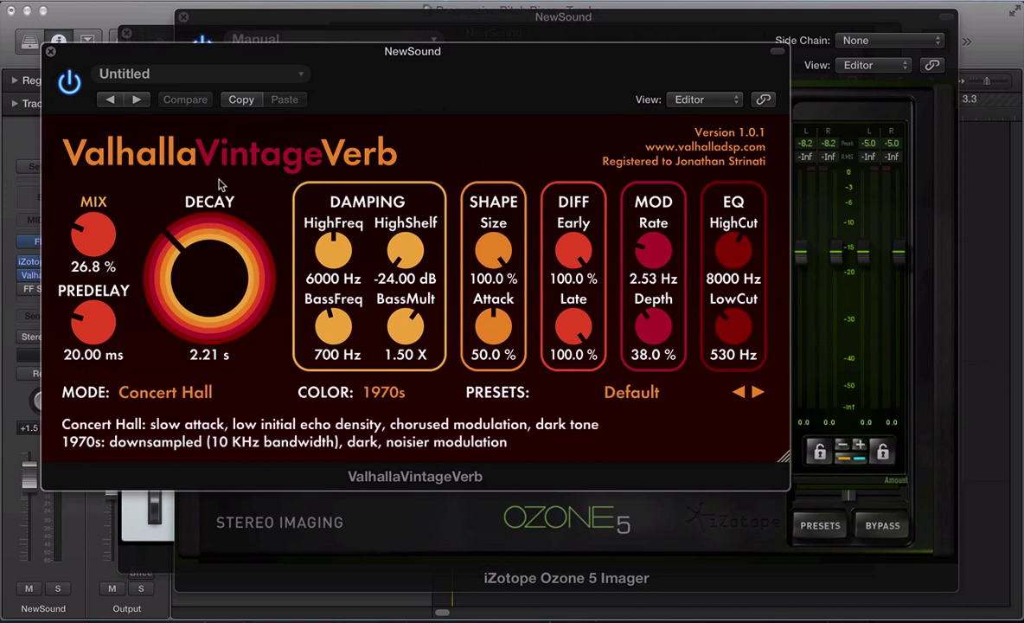
{"action": "key", "text": "space"}
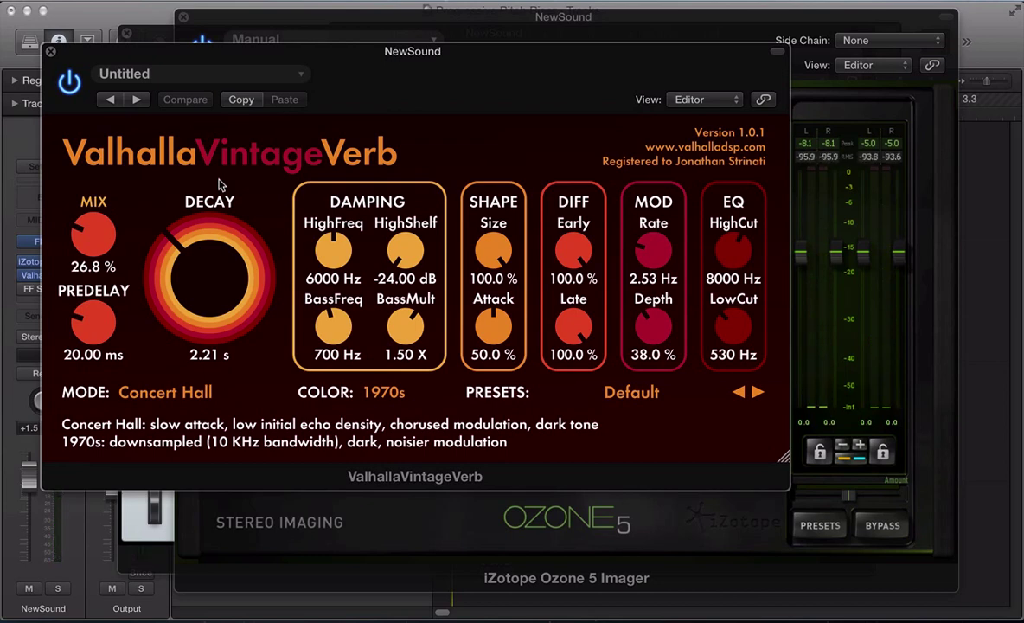
{"action": "left_click", "coordinate": [49, 53]}
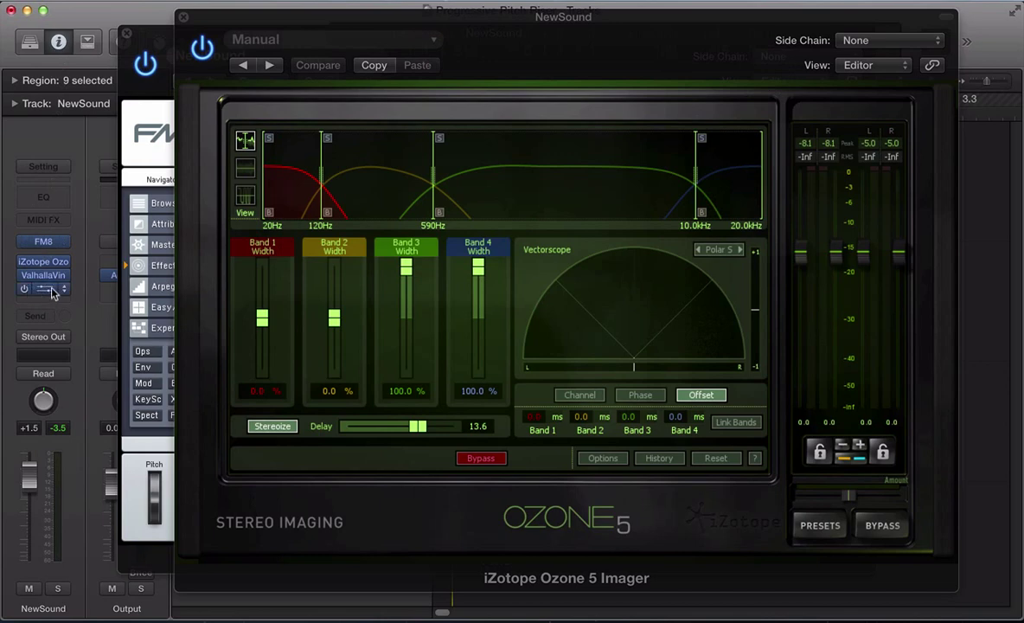
Step: Audition the lead with FF Saturn bypassed and active, leave it switched on, and close the open plug-in windows
{"action": "left_click", "coordinate": [50, 290]}
{"action": "key", "text": "space"}
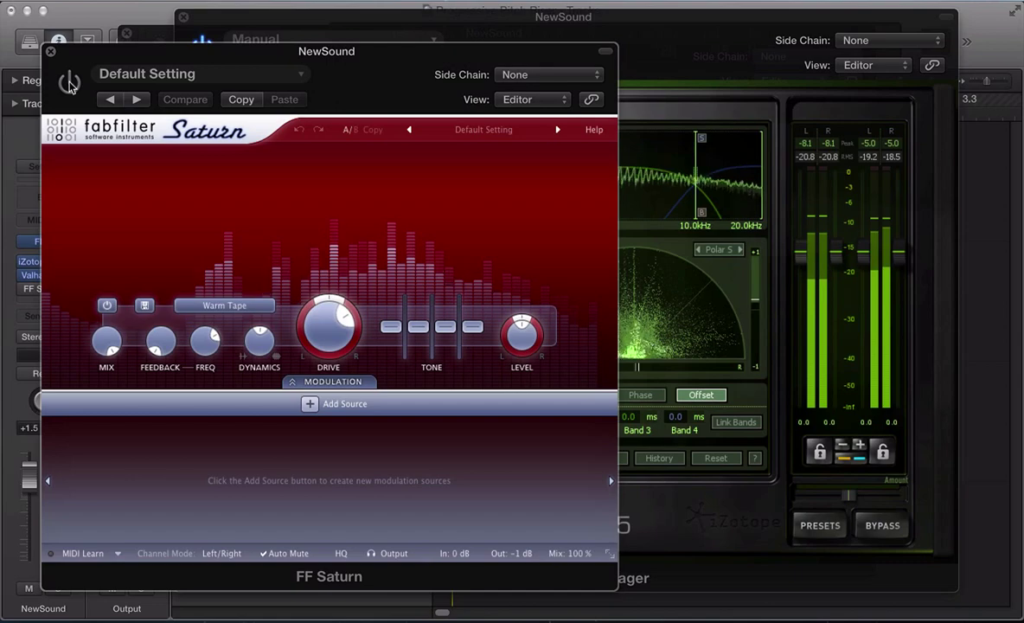
{"action": "key", "text": "space"}
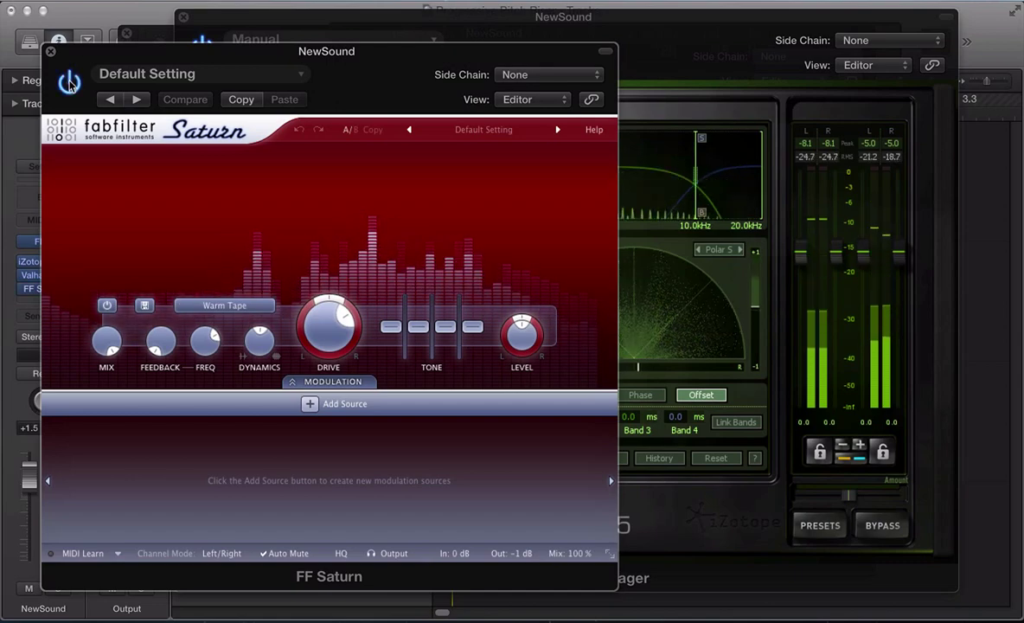
{"action": "left_click", "coordinate": [50, 51]}
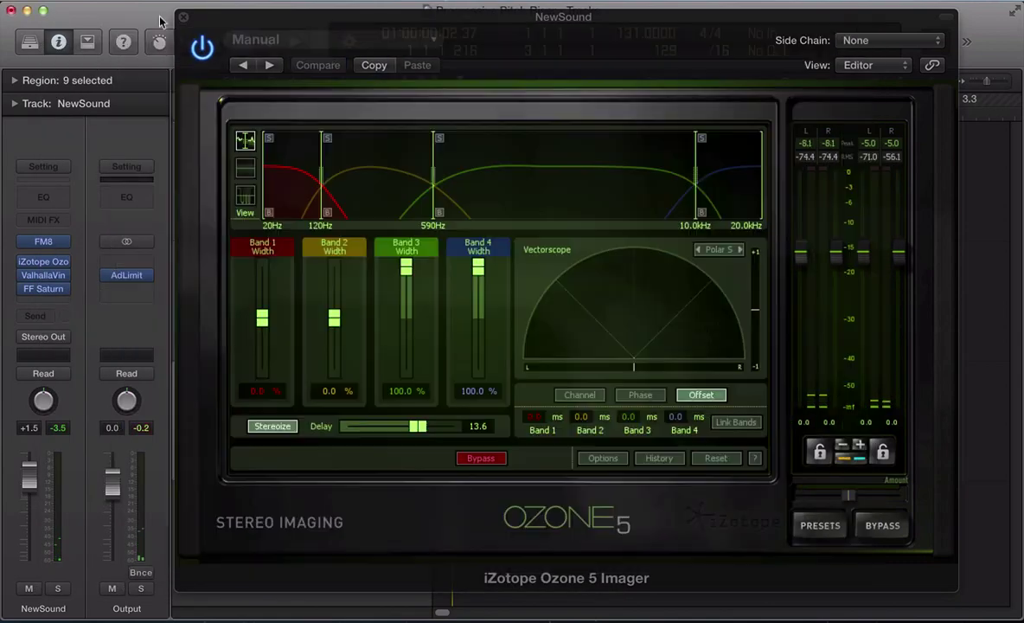
{"action": "left_click", "coordinate": [183, 17]}
Step: Play the kick track and compare its sound with the Channel EQ bypassed and active
{"action": "left_click", "coordinate": [543, 289]}
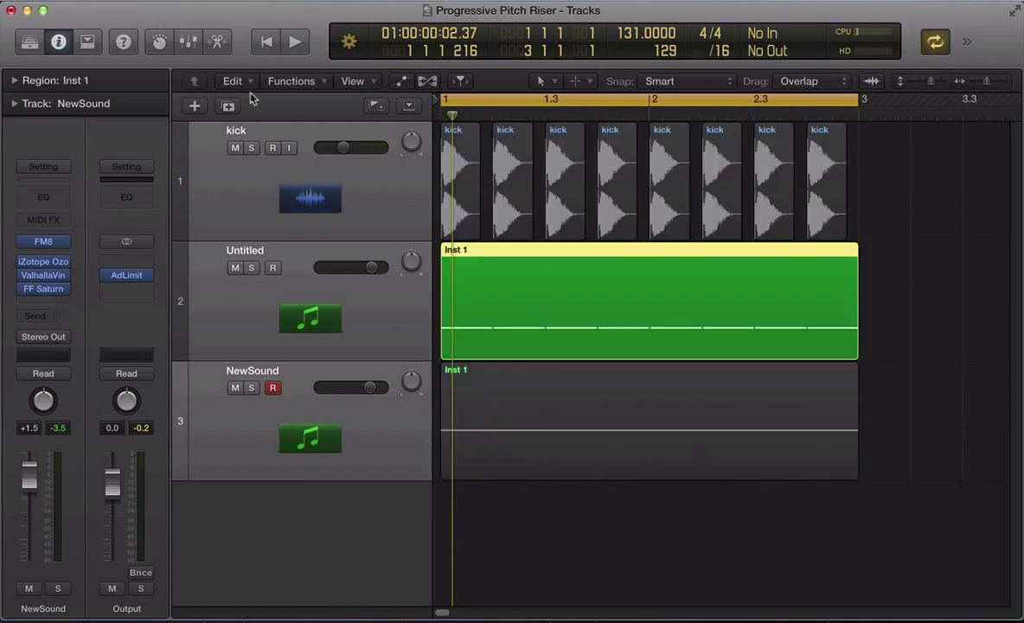
{"action": "left_click", "coordinate": [322, 156]}
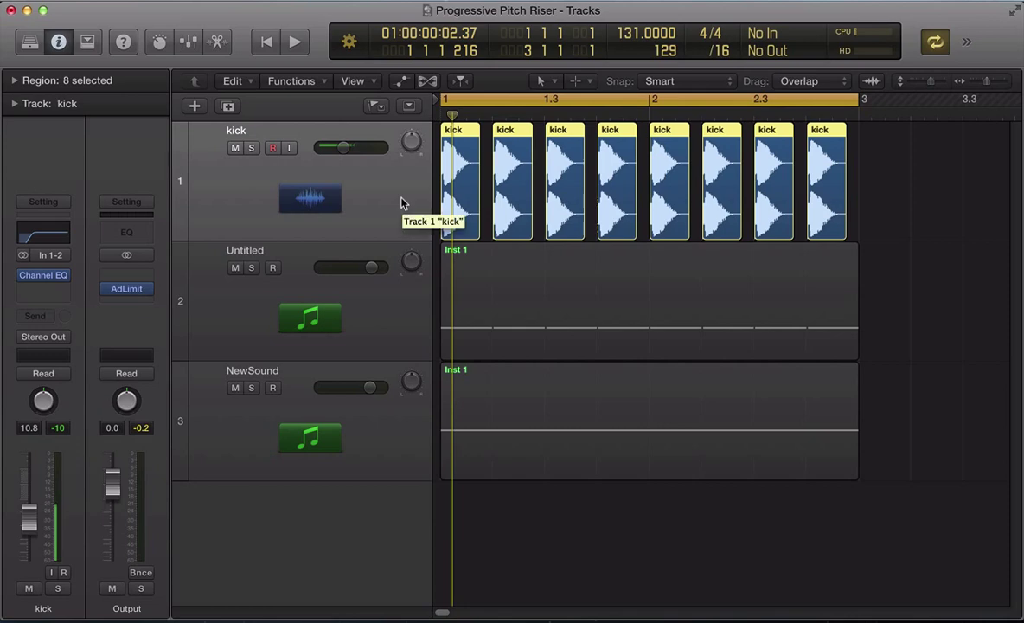
{"action": "key", "text": "space"}
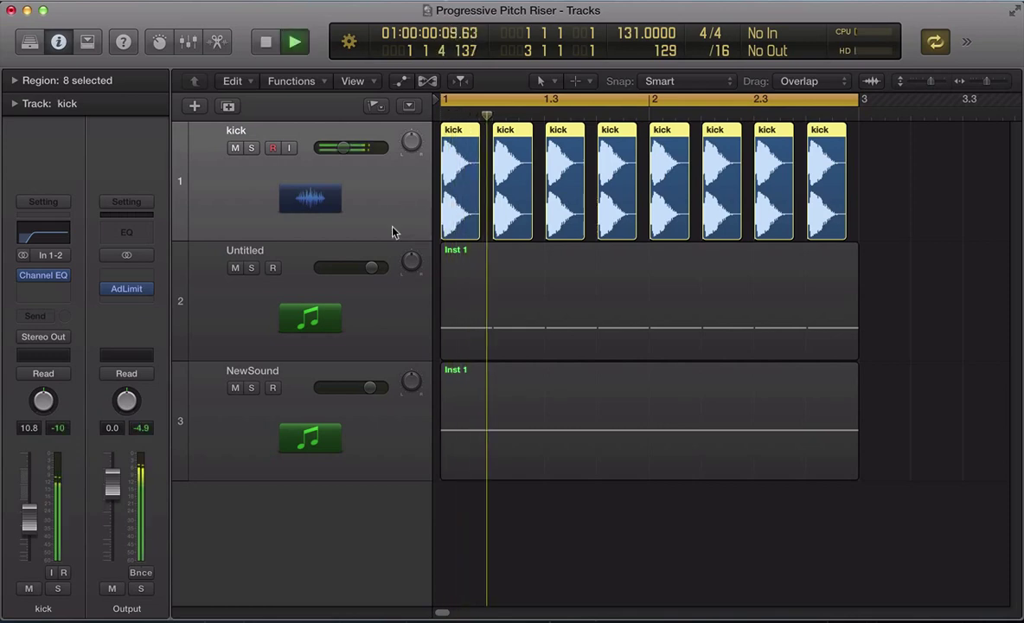
{"action": "left_click", "coordinate": [45, 277]}
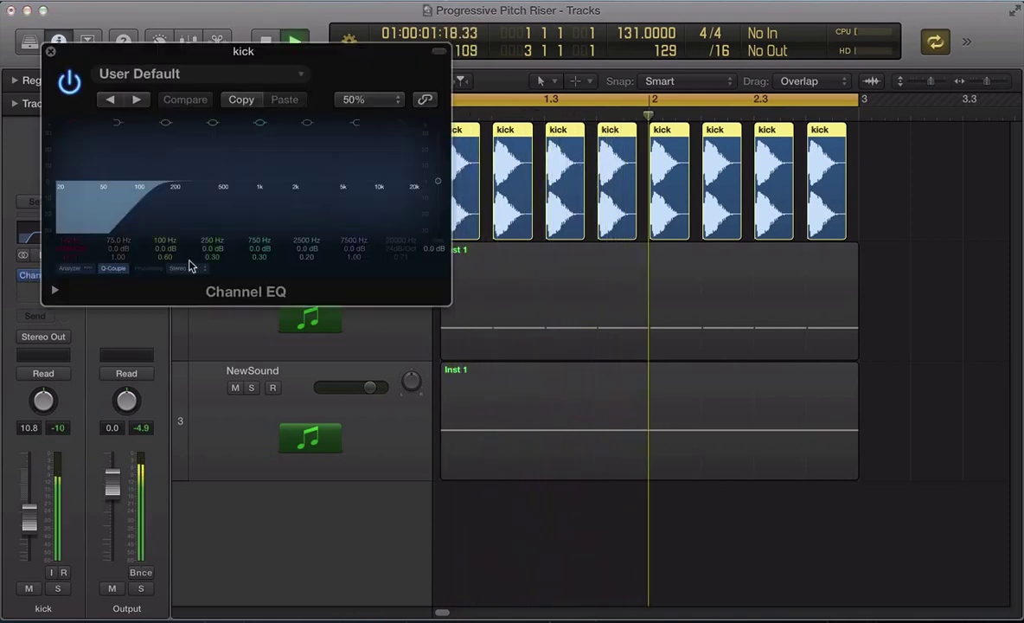
{"action": "left_click", "coordinate": [67, 90]}
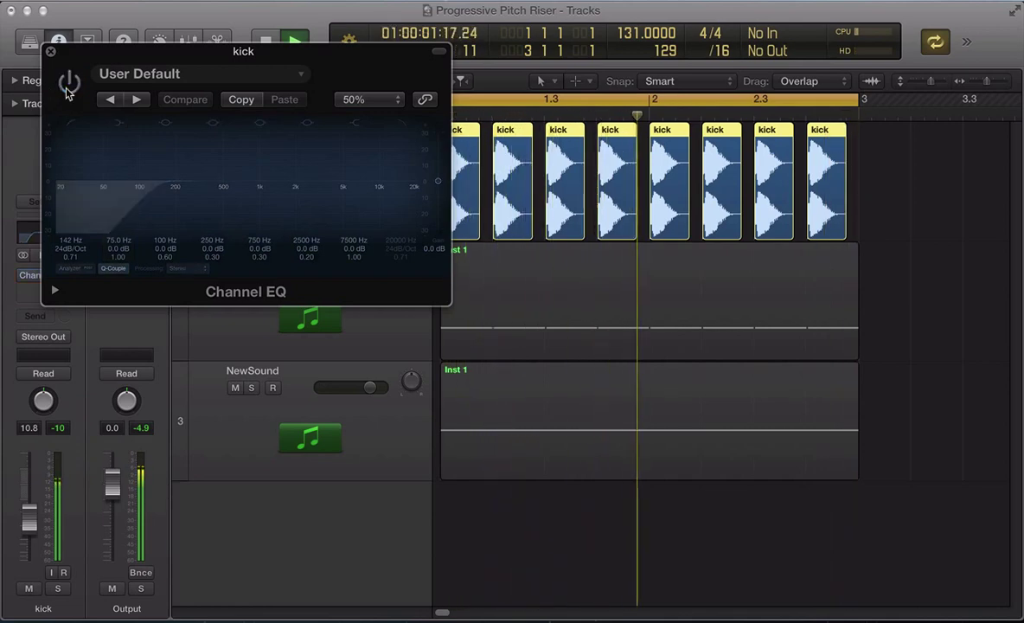
{"action": "left_click", "coordinate": [67, 89]}
{"action": "left_click", "coordinate": [50, 51]}
{"action": "key", "text": "space"}
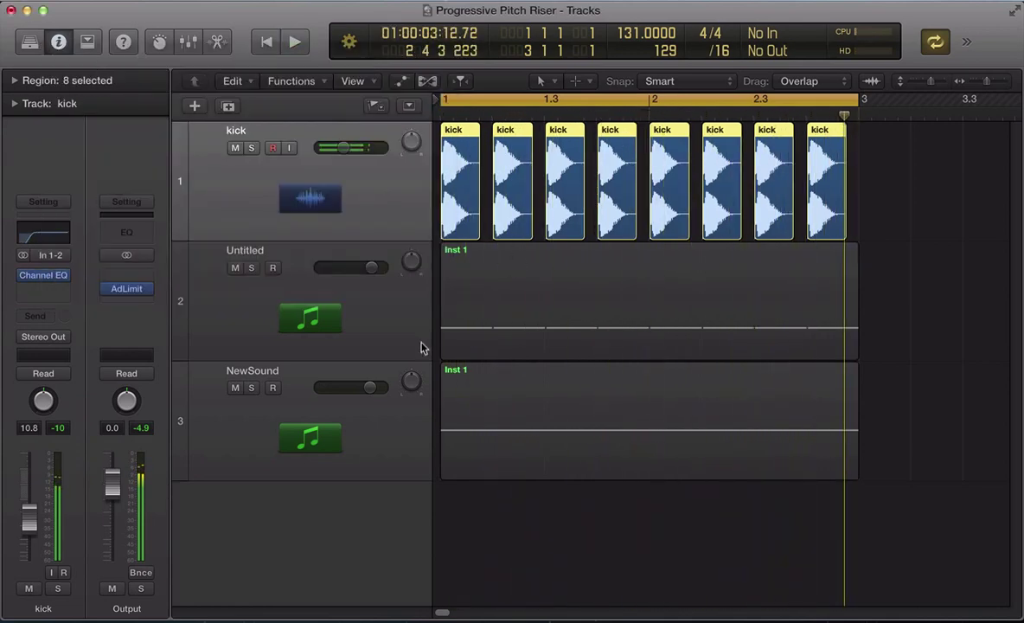
Step: Open Nepheton on the Untitled track and audition its drum sound with FF Saturn and Channel EQ bypassed
{"action": "left_click", "coordinate": [422, 348]}
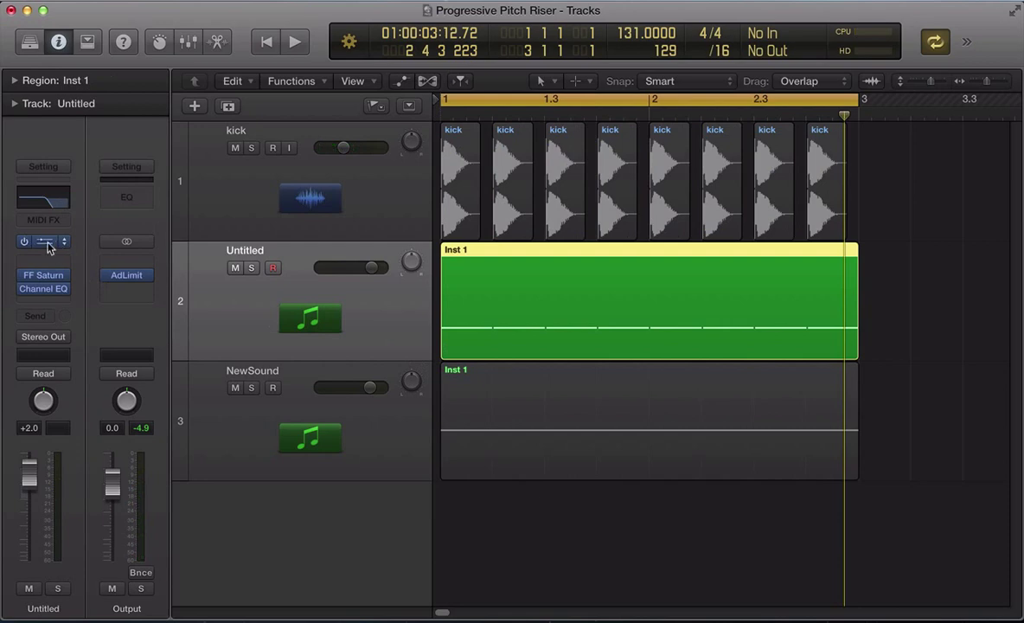
{"action": "left_click", "coordinate": [49, 246]}
{"action": "left_click_drag", "start_coordinate": [274, 76], "coordinate": [385, 26]}
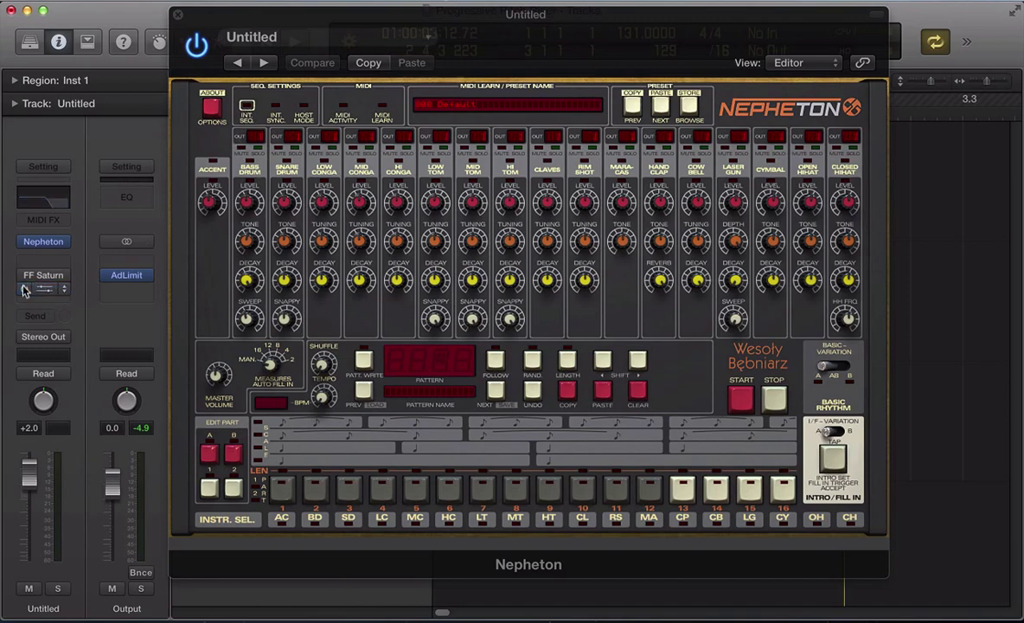
{"action": "key", "text": "super+w"}
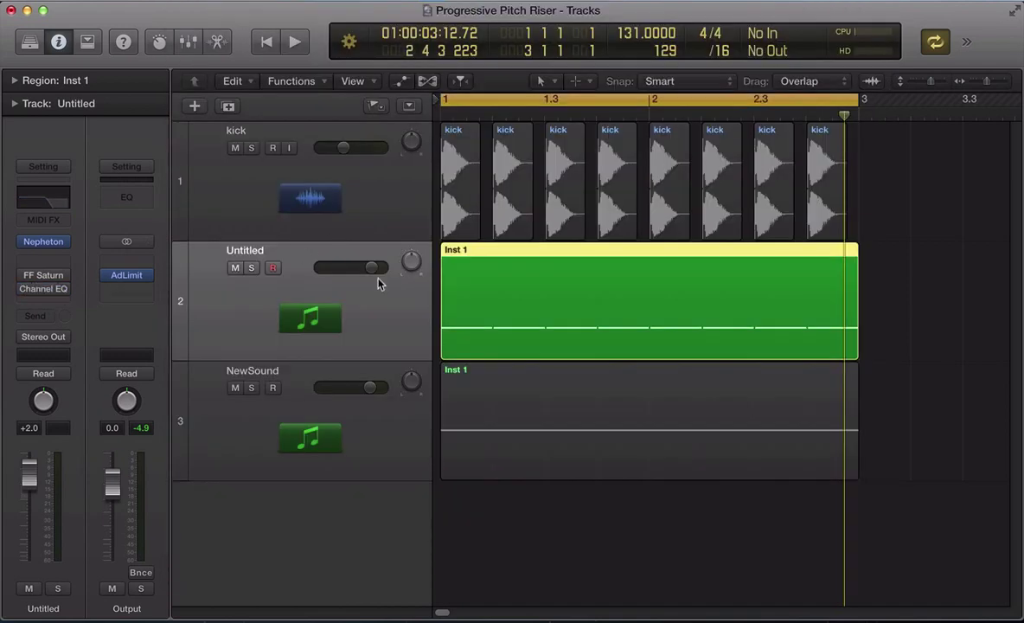
{"action": "key", "text": "space"}
{"action": "key", "text": "v"}
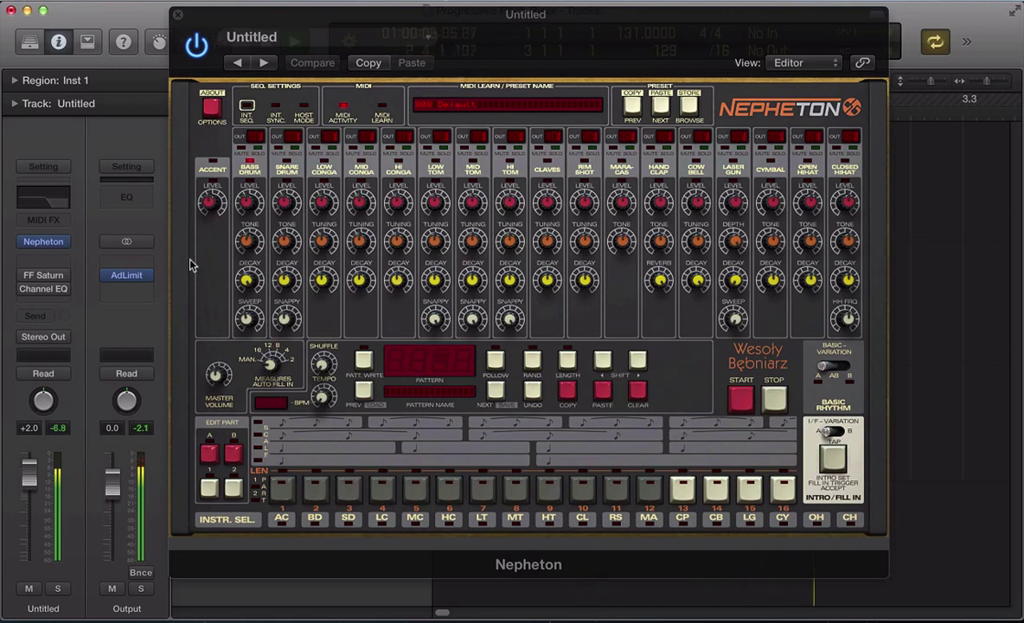
Step: Switch Channel EQ back on for the Untitled track, audition the drum through it, and inspect the EQ curve
{"action": "mouse_move", "coordinate": [25, 288]}
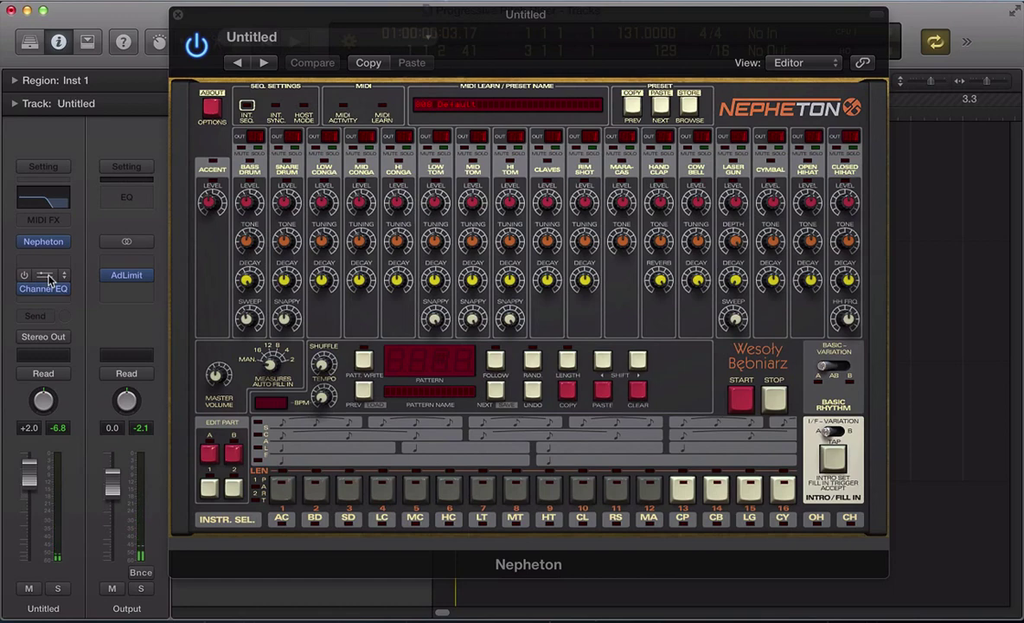
{"action": "key", "text": "space"}
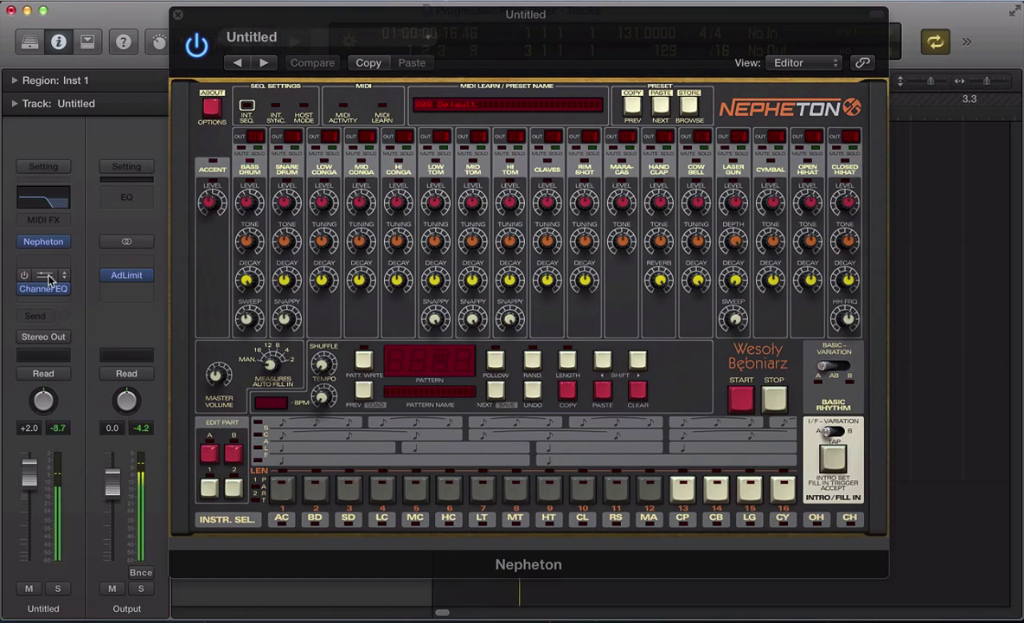
{"action": "key", "text": "super+w"}
{"action": "key", "text": "v"}
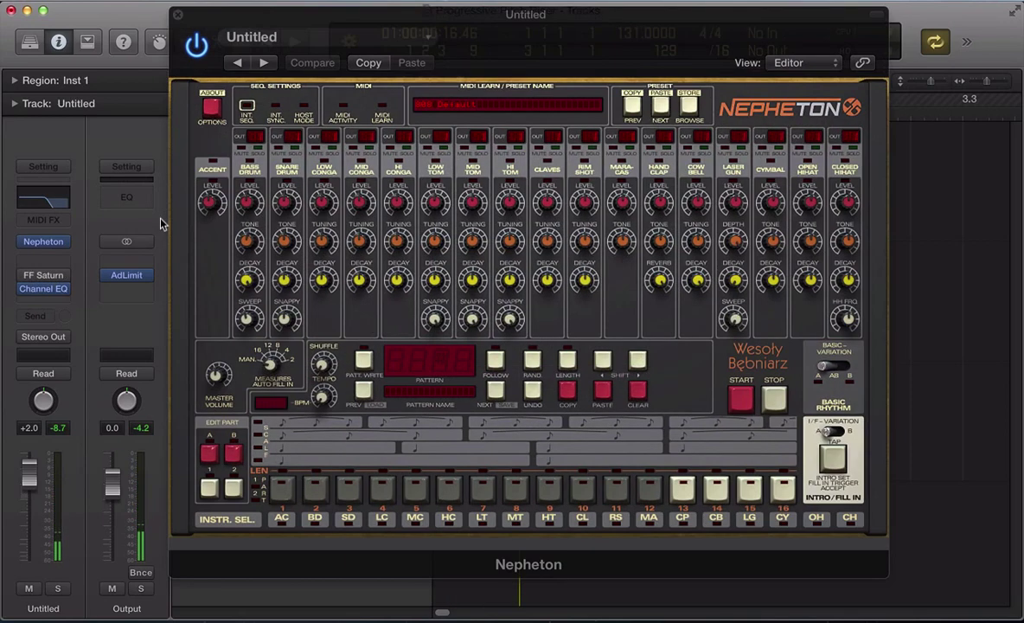
{"action": "left_click", "coordinate": [41, 291]}
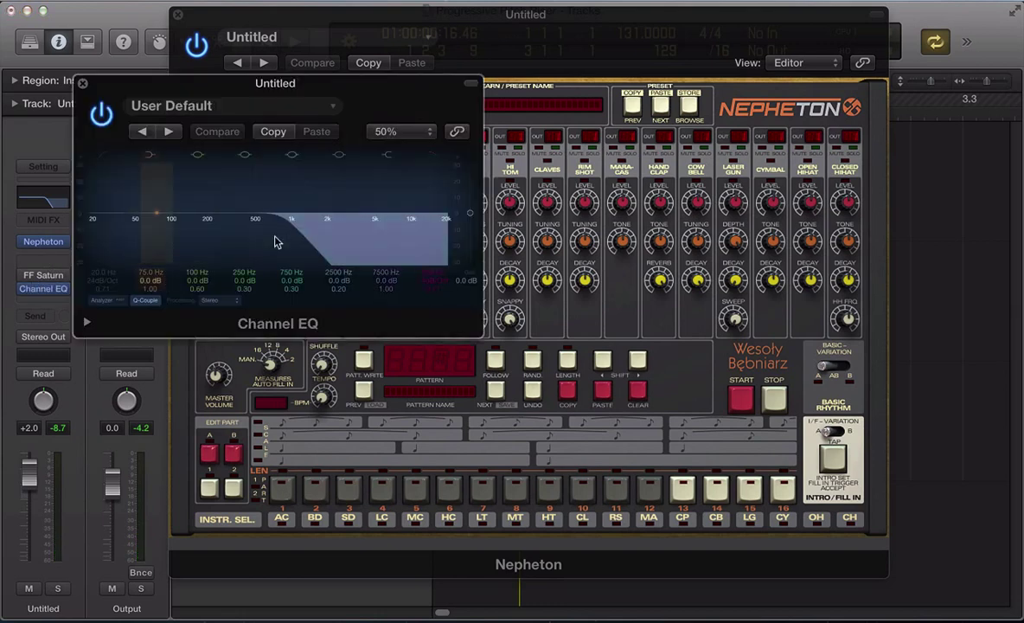
{"action": "left_click", "coordinate": [83, 84]}
Step: Open FF Saturn on the Untitled track, switch it on while auditioning the drum, and hide the plug-in windows
{"action": "left_click", "coordinate": [43, 274]}
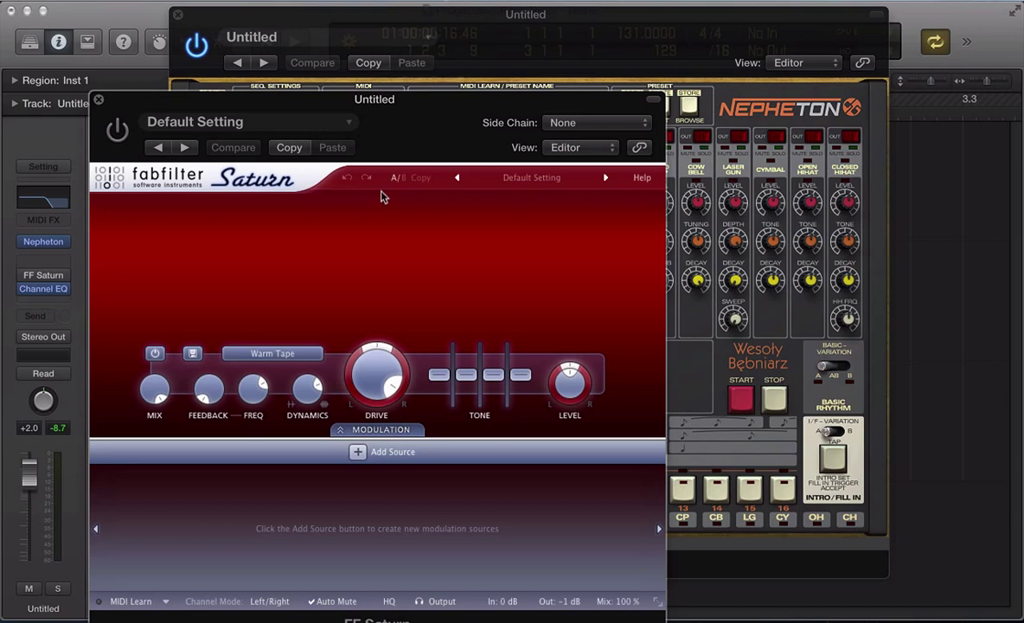
{"action": "left_click_drag", "start_coordinate": [152, 109], "coordinate": [232, 72]}
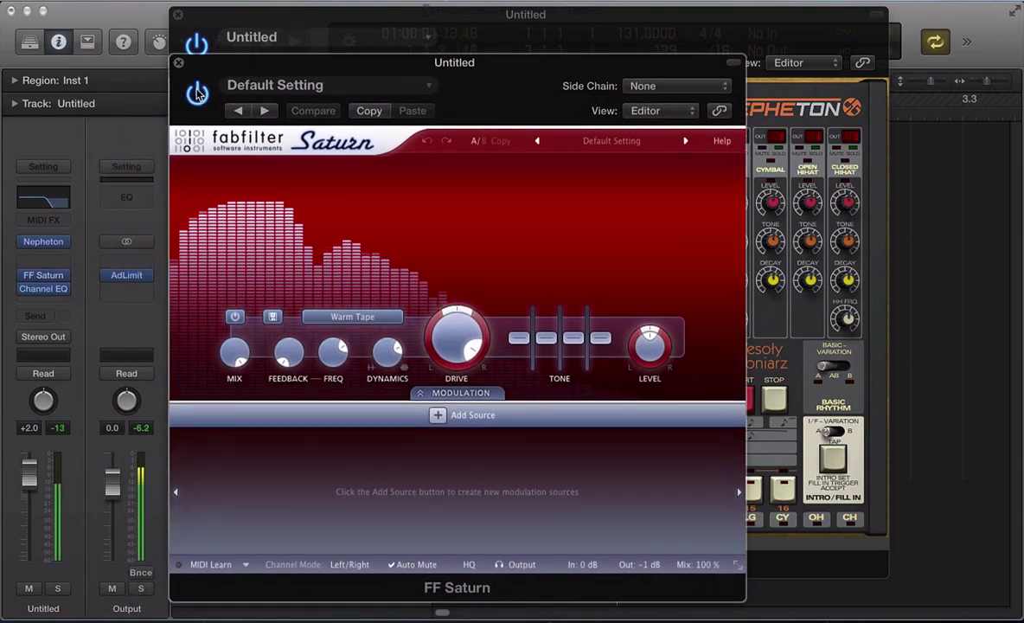
{"action": "key", "text": "v"}
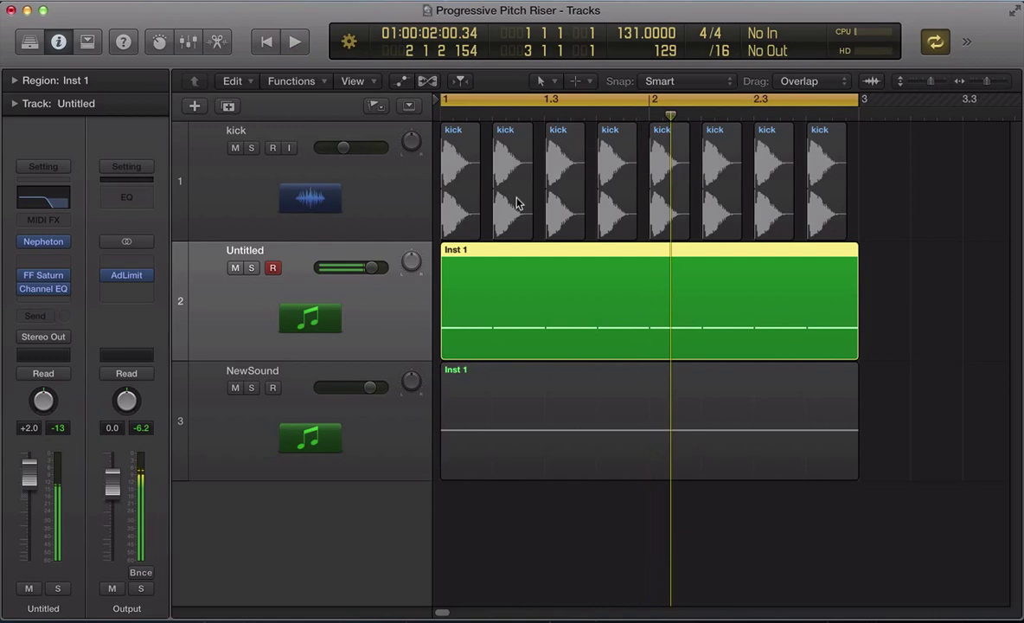
Step: Play the kick regions together with the Untitled drum region, stop playback, and select the NewSound region
{"action": "left_click_drag", "start_coordinate": [893, 184], "coordinate": [421, 156]}
{"action": "key", "text": "space"}
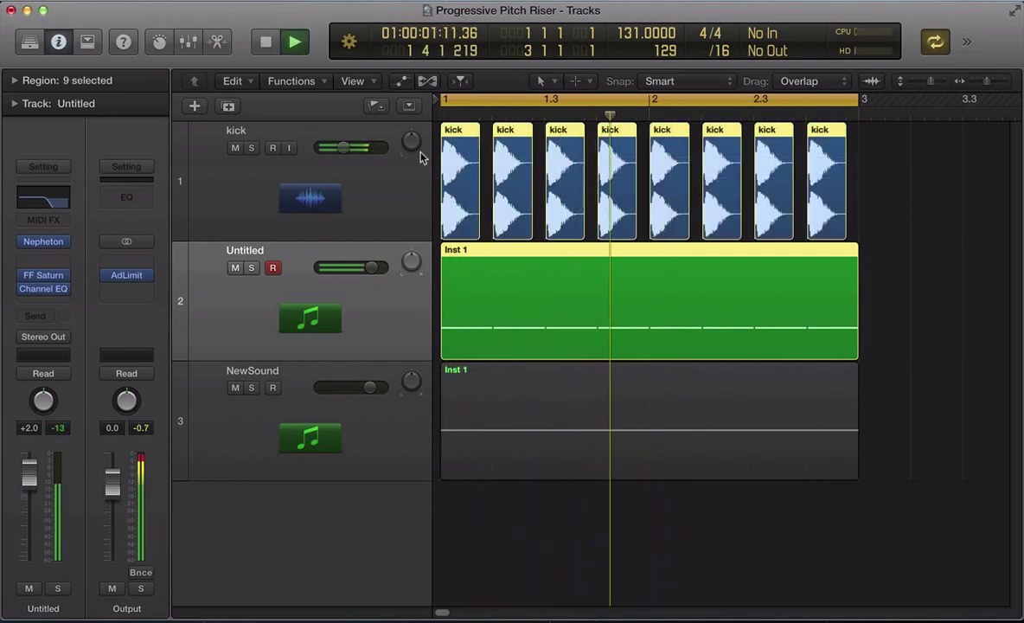
{"action": "key", "text": "space"}
{"action": "left_click", "coordinate": [545, 416]}
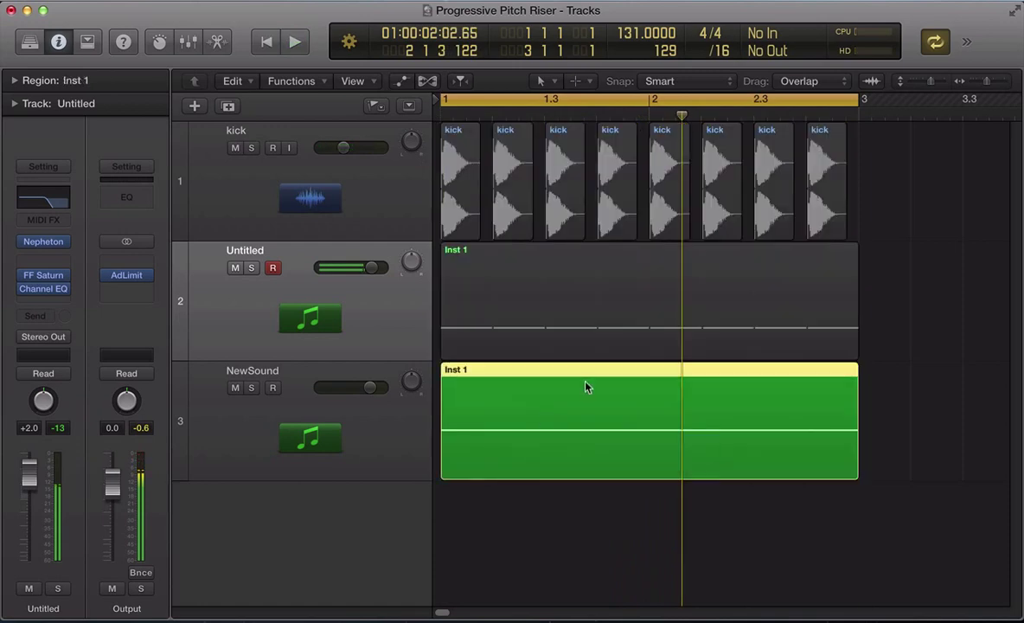